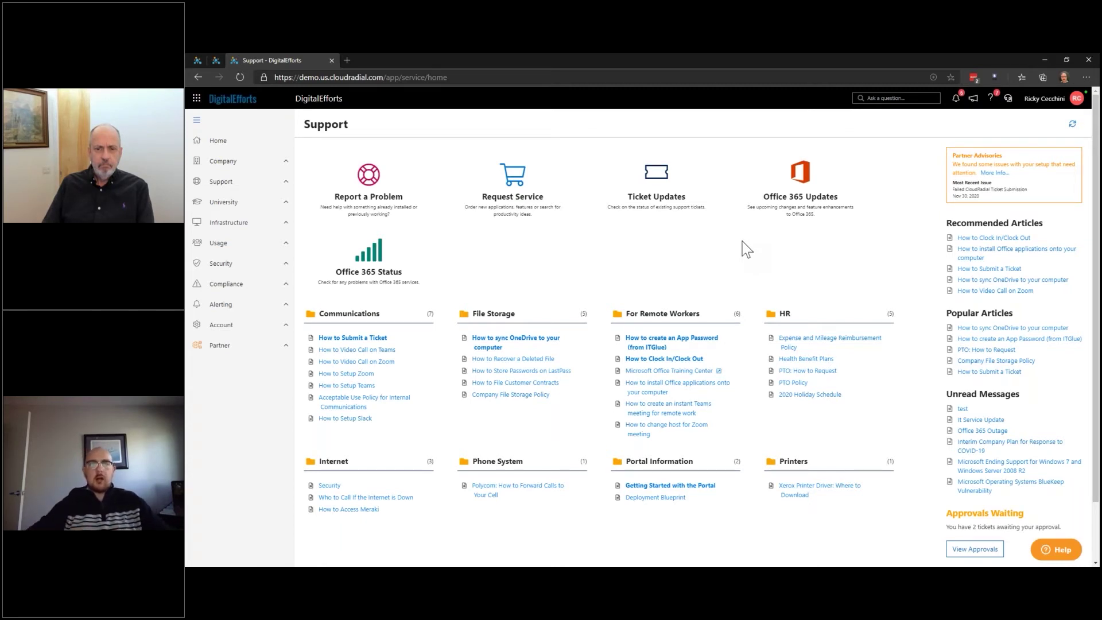
Check the DESKTOP-F5FIUTN endpoint details under Infrastructure, then go to Compliance Policies
click(253, 226)
click(278, 268)
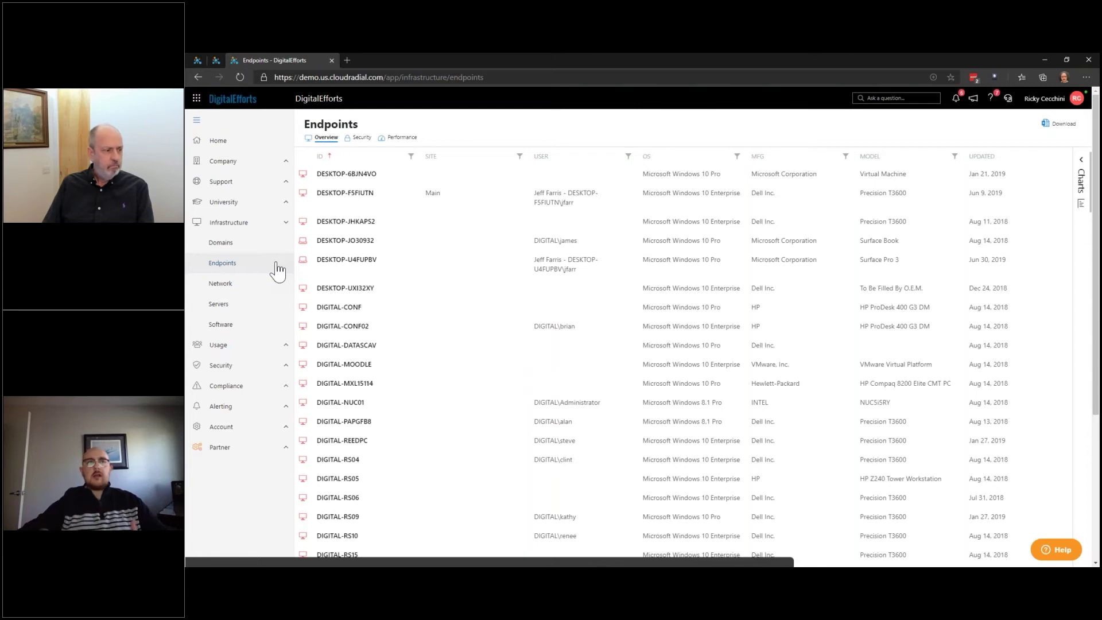
click(426, 206)
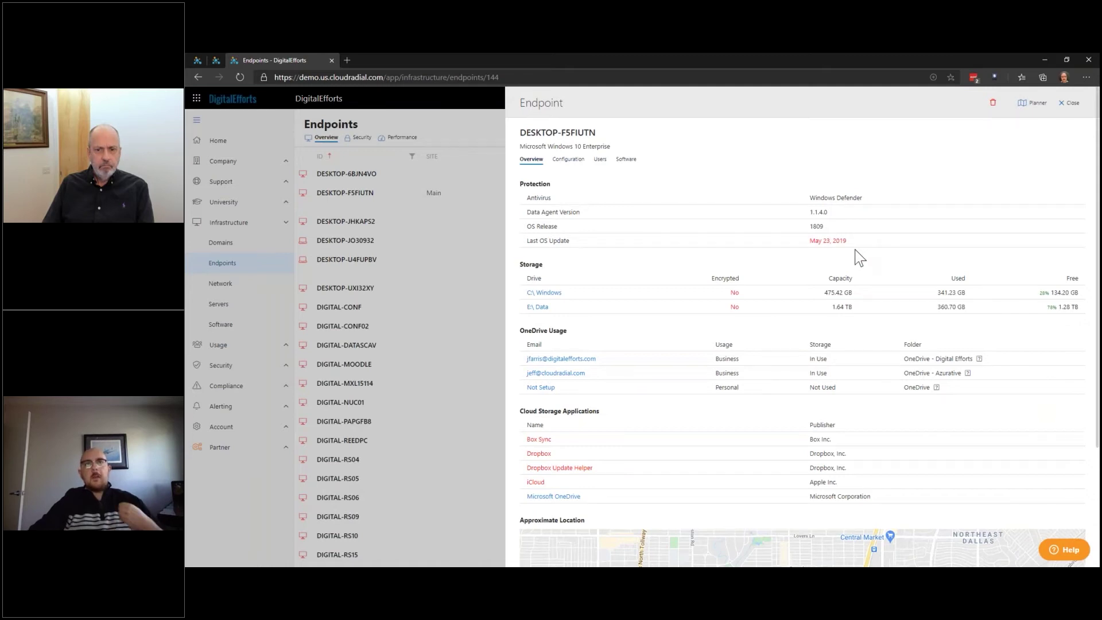
click(1070, 104)
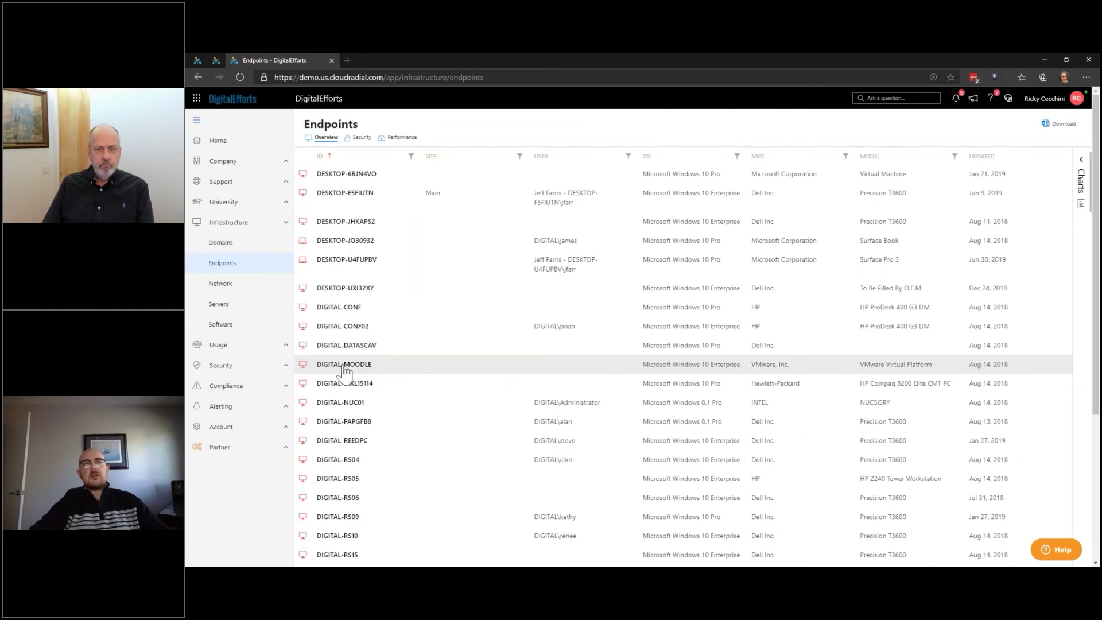
click(278, 386)
click(219, 324)
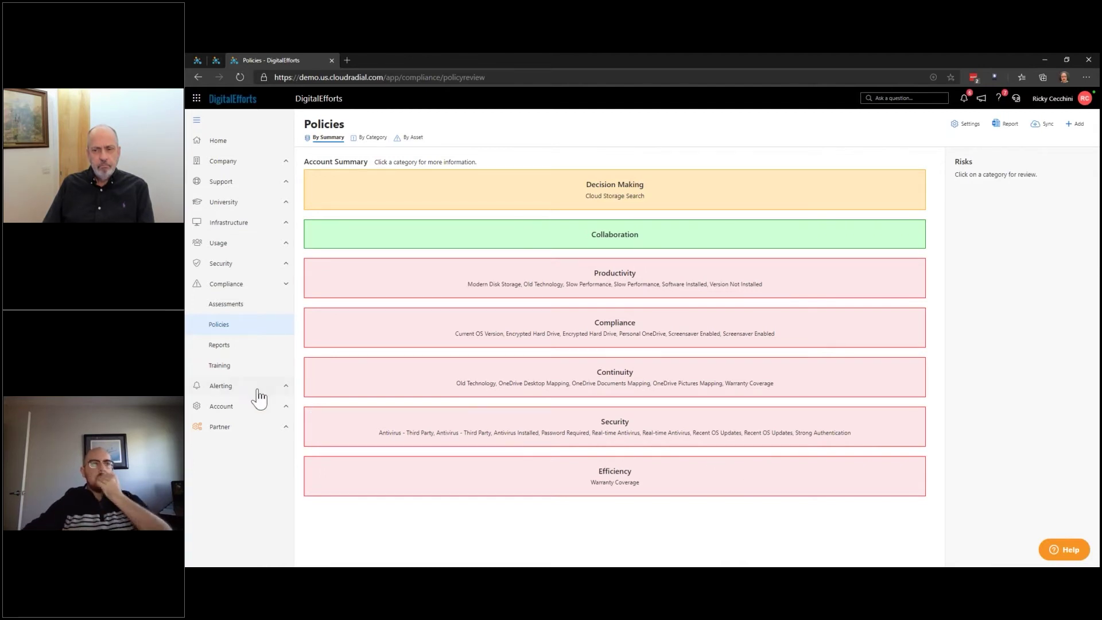
Open Compliance Reports to see the ten report folders
click(261, 360)
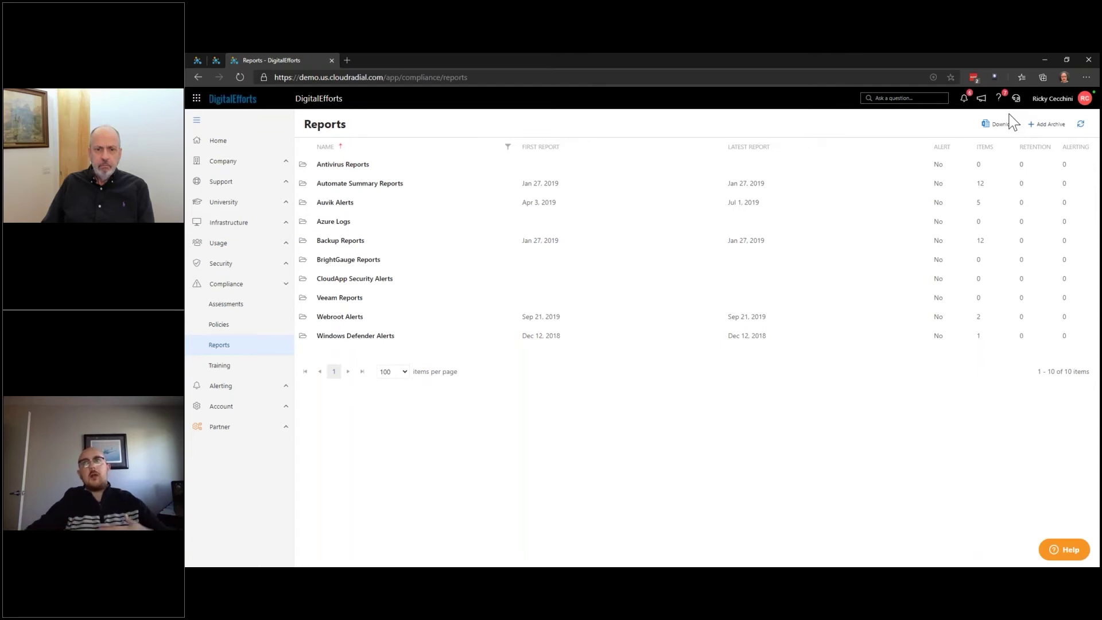
click(1043, 124)
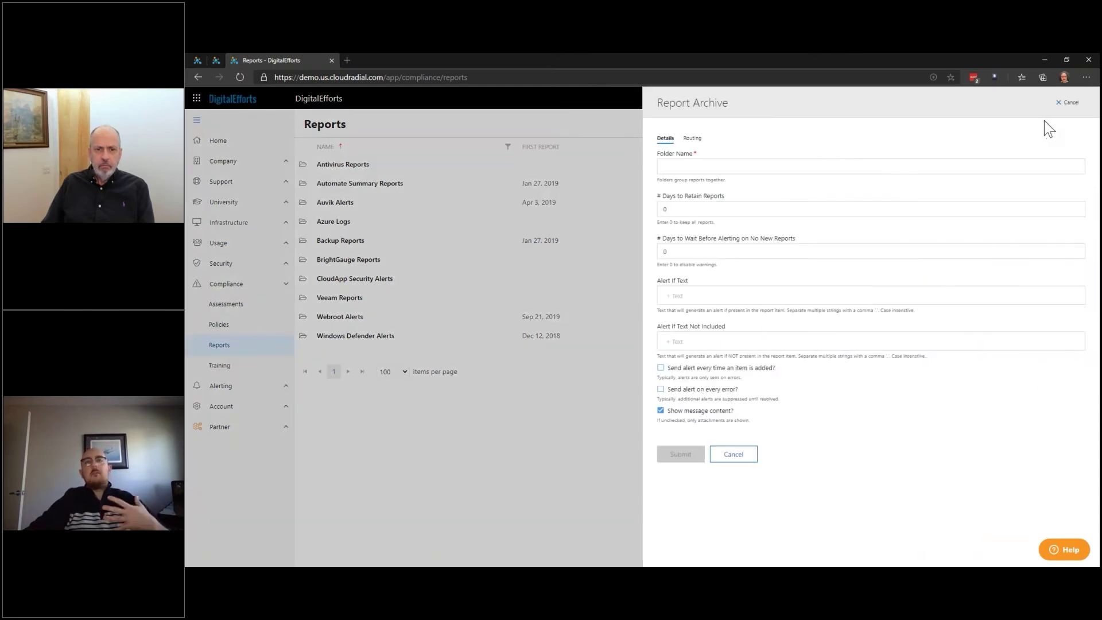
click(1065, 110)
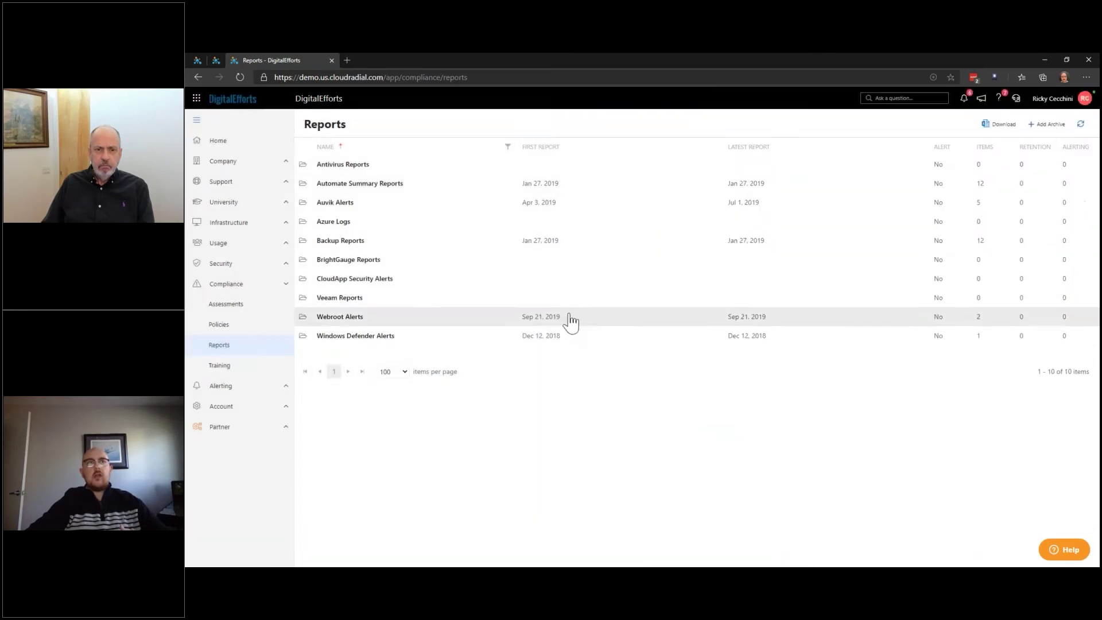
click(573, 299)
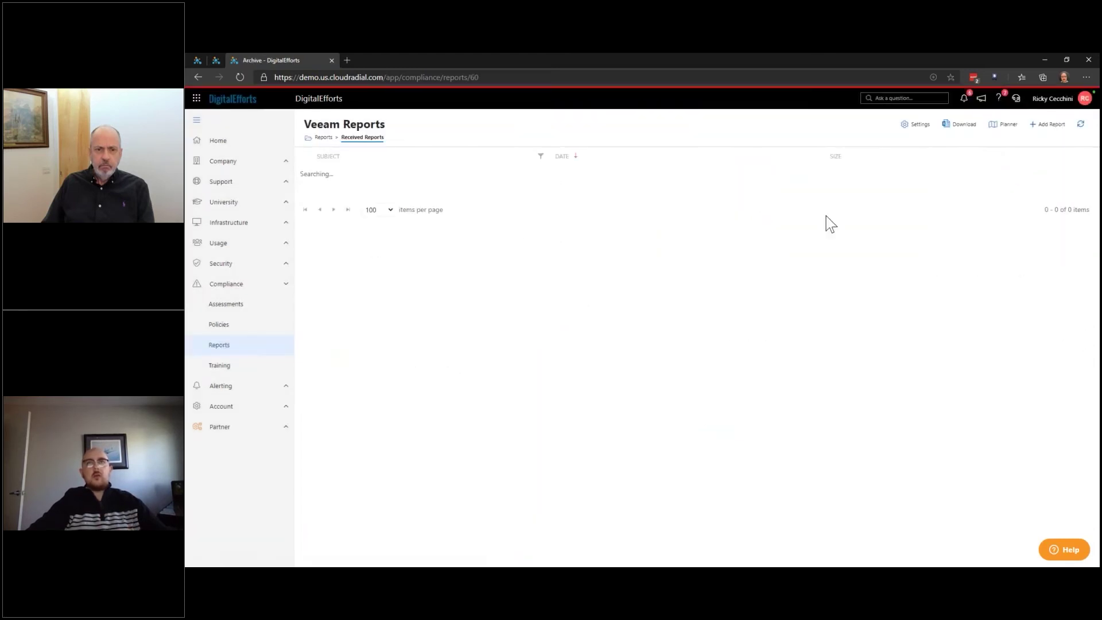
click(915, 126)
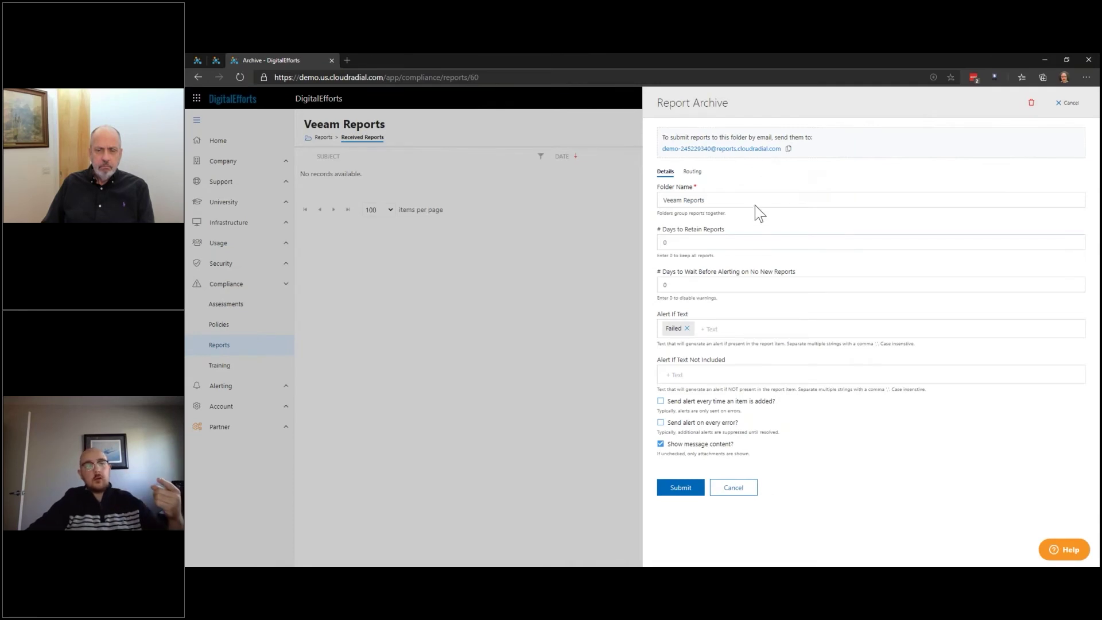
click(737, 485)
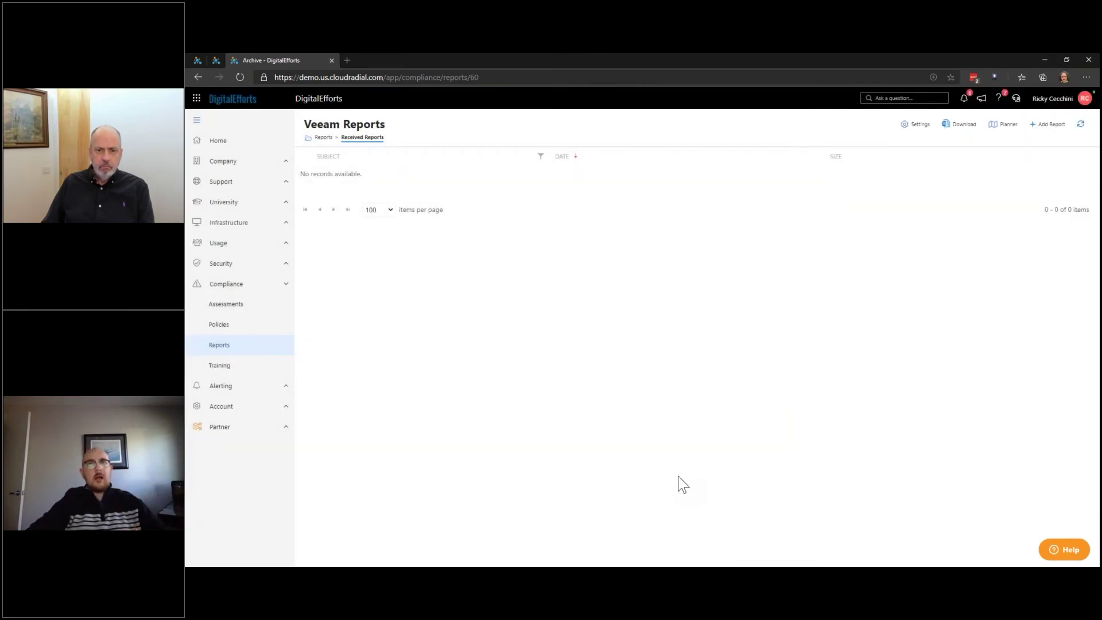
key(alt+Left)
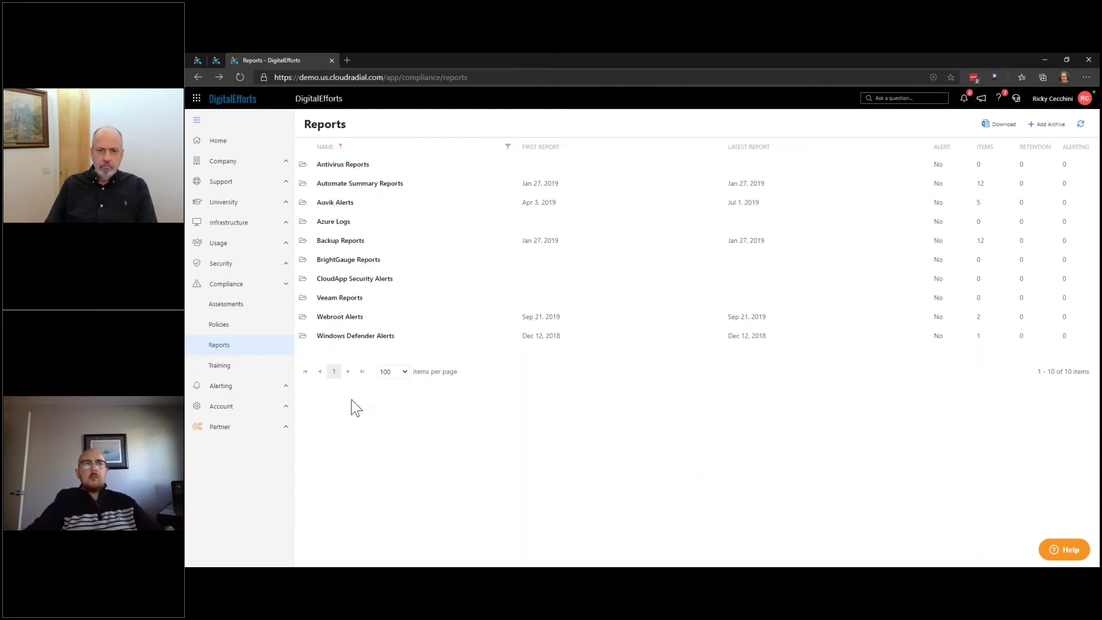
Visit Compliance Assessments, then open the Account Dashboards showing the Compliance dashboard
click(278, 306)
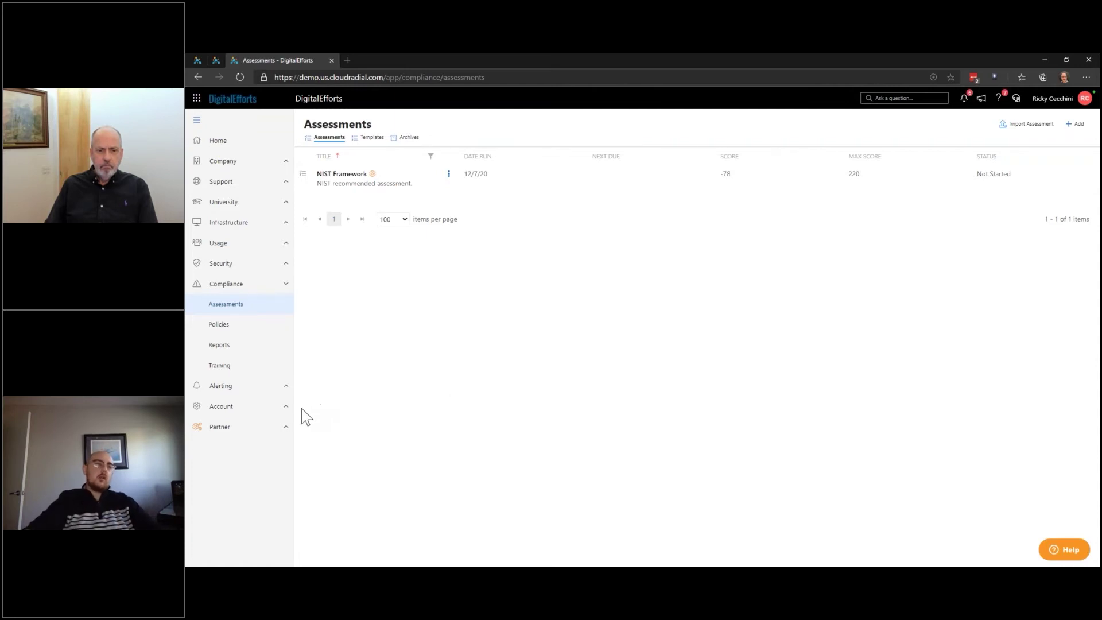
click(239, 406)
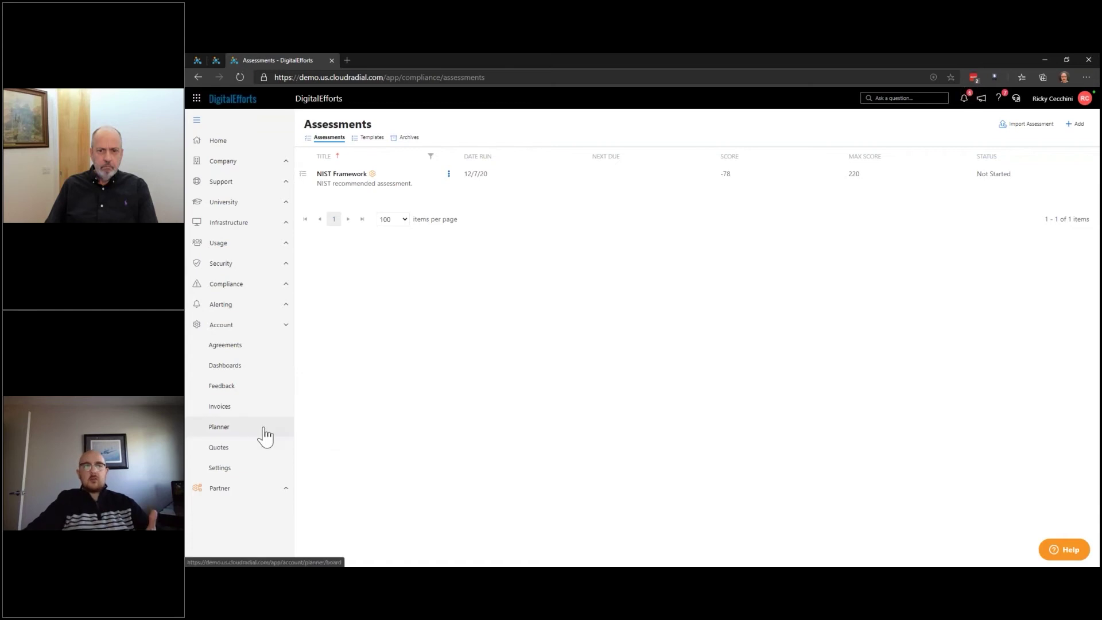
click(276, 373)
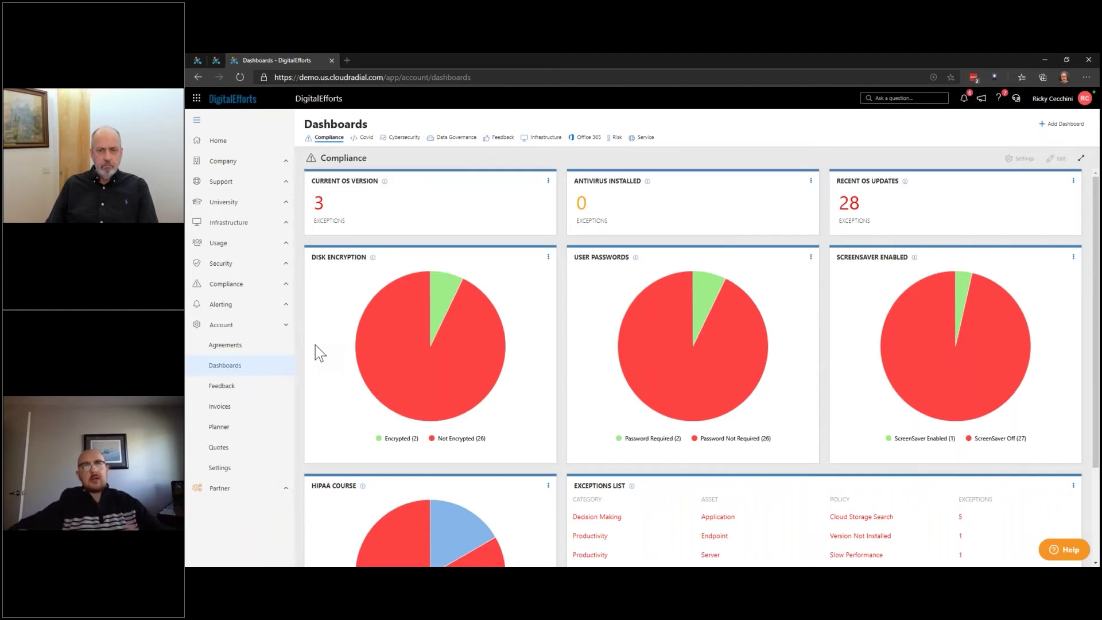
View the Covid dashboard, then switch to the other company's Planner board
click(367, 138)
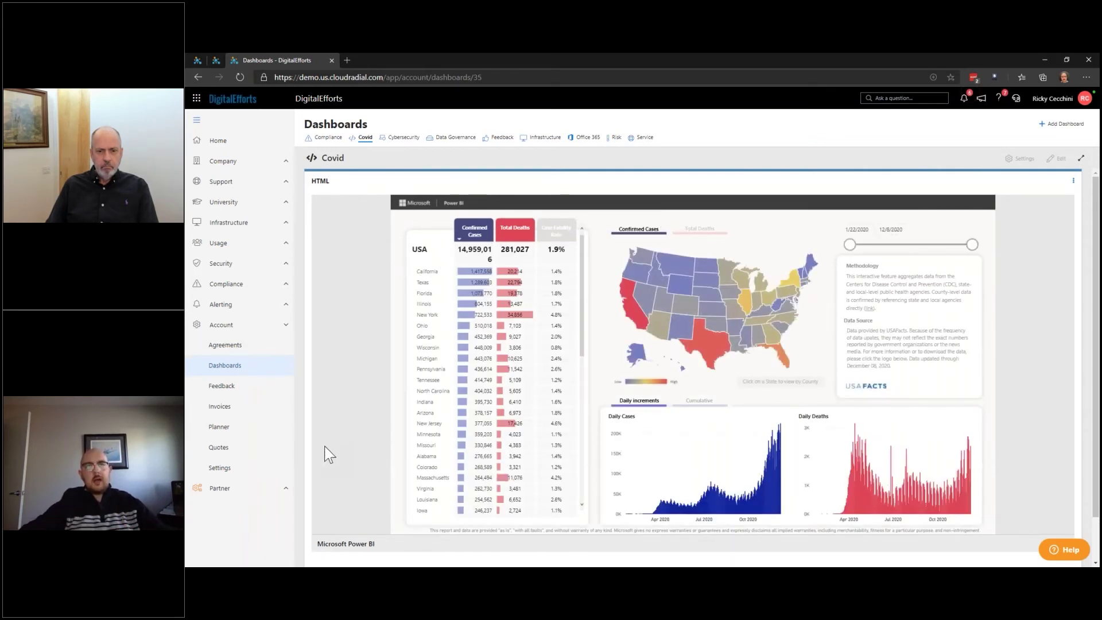
click(217, 60)
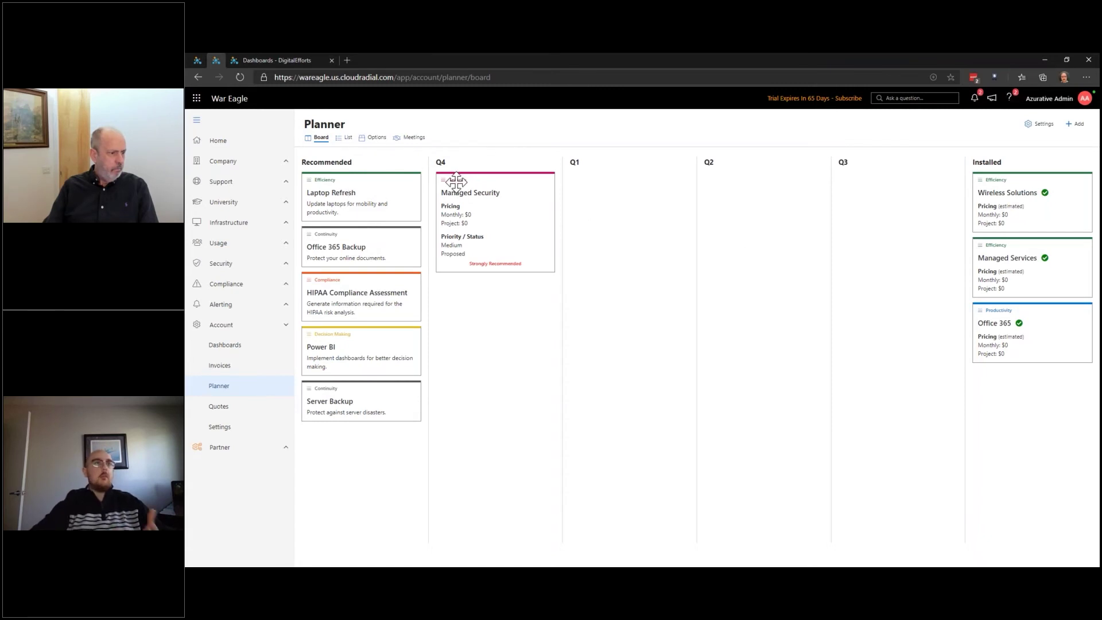
Move Managed Security from Q4 back to Recommended and review its details
drag(448, 178, 362, 189)
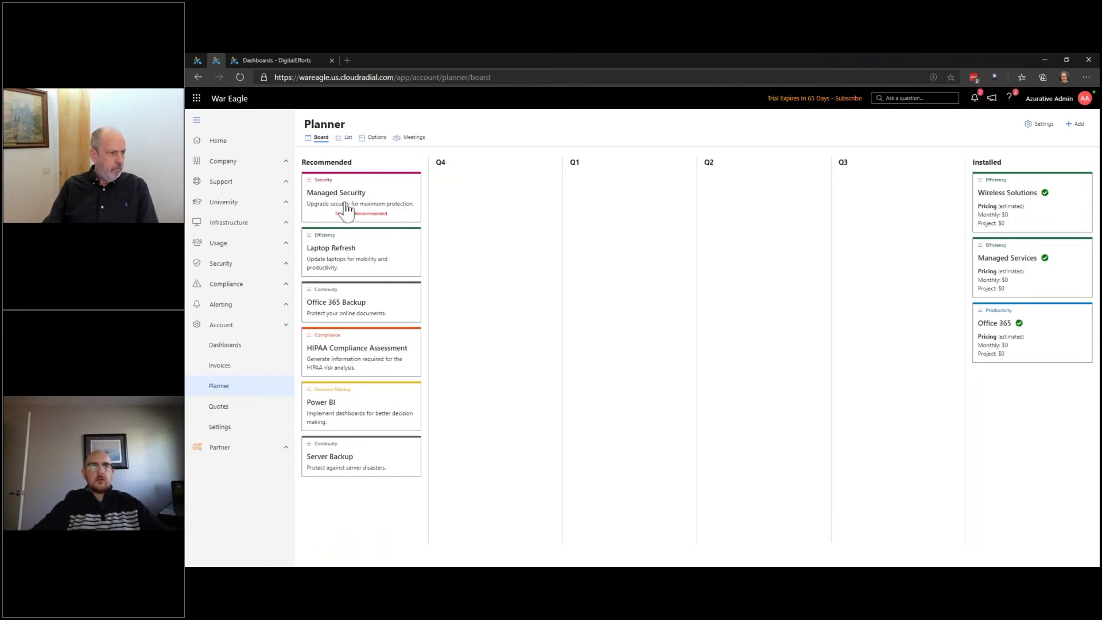
click(346, 209)
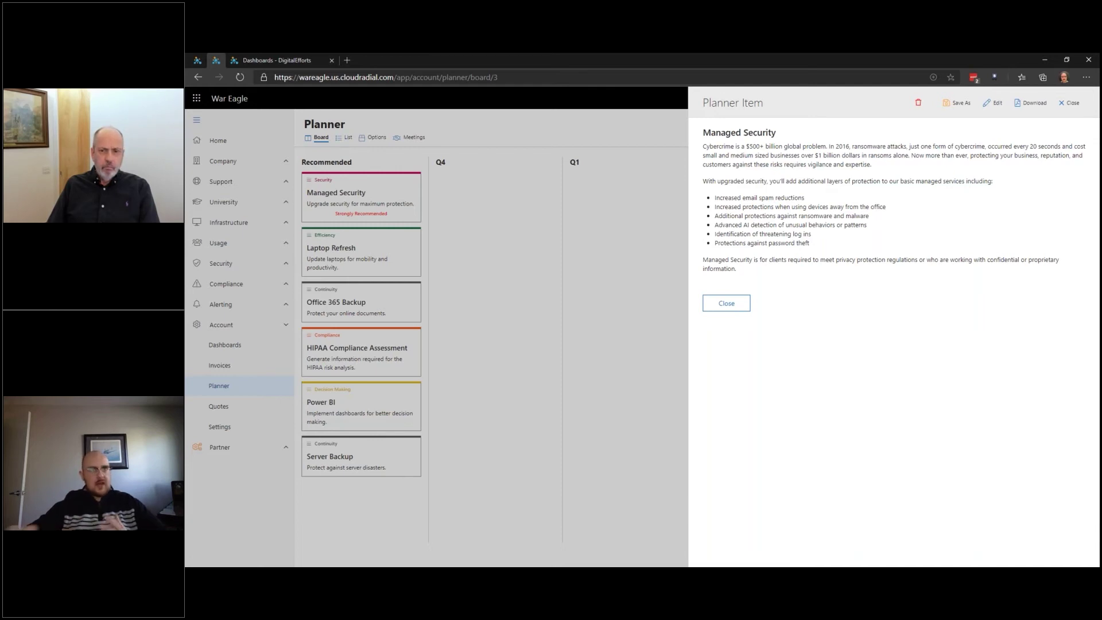
click(727, 304)
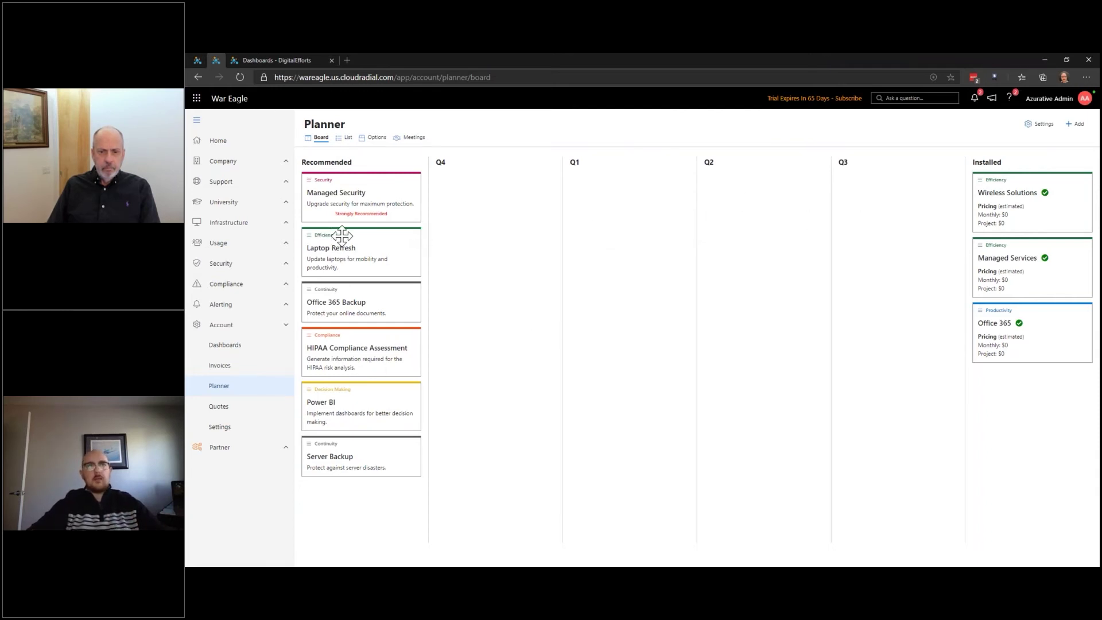
Mark Laptop Refresh as installed, schedule Server Backup into Q1, and start a new item
drag(342, 236, 1010, 184)
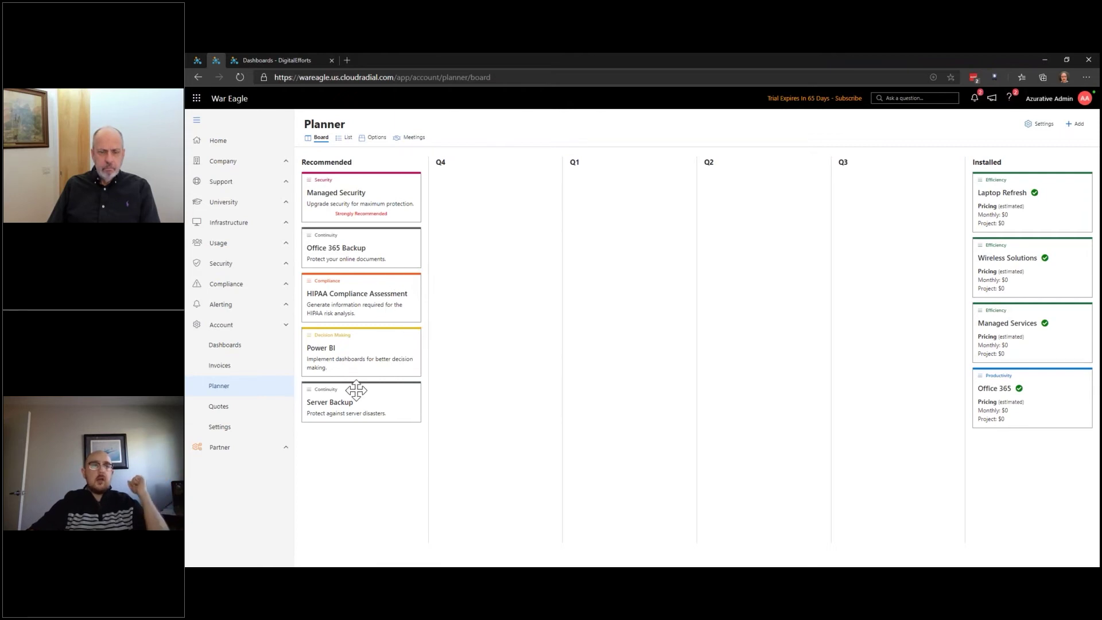
drag(327, 389, 625, 348)
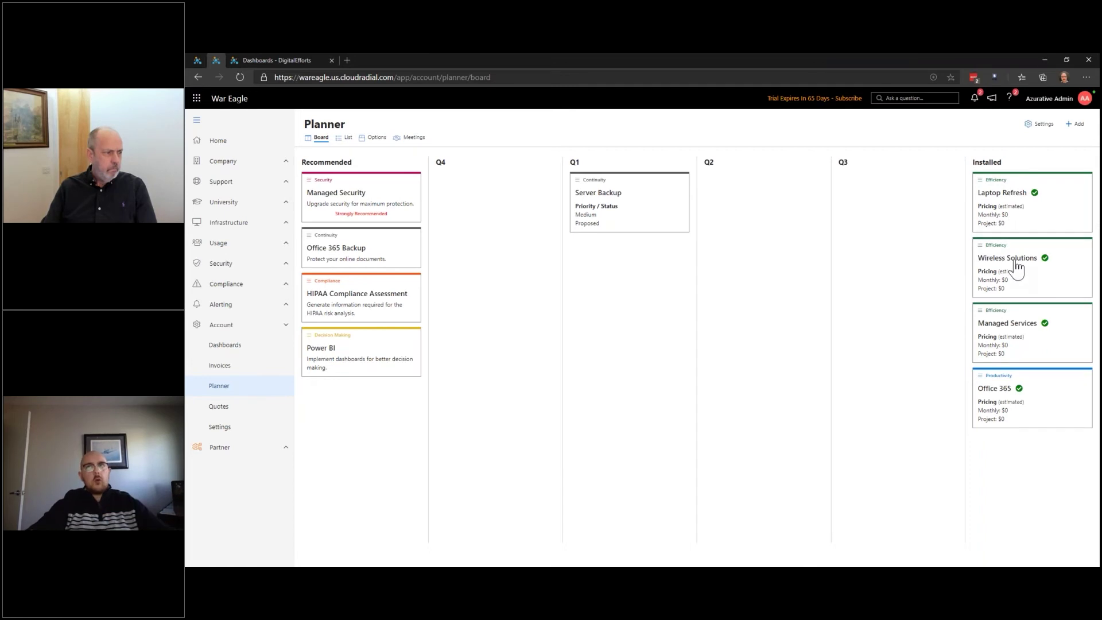
click(1078, 125)
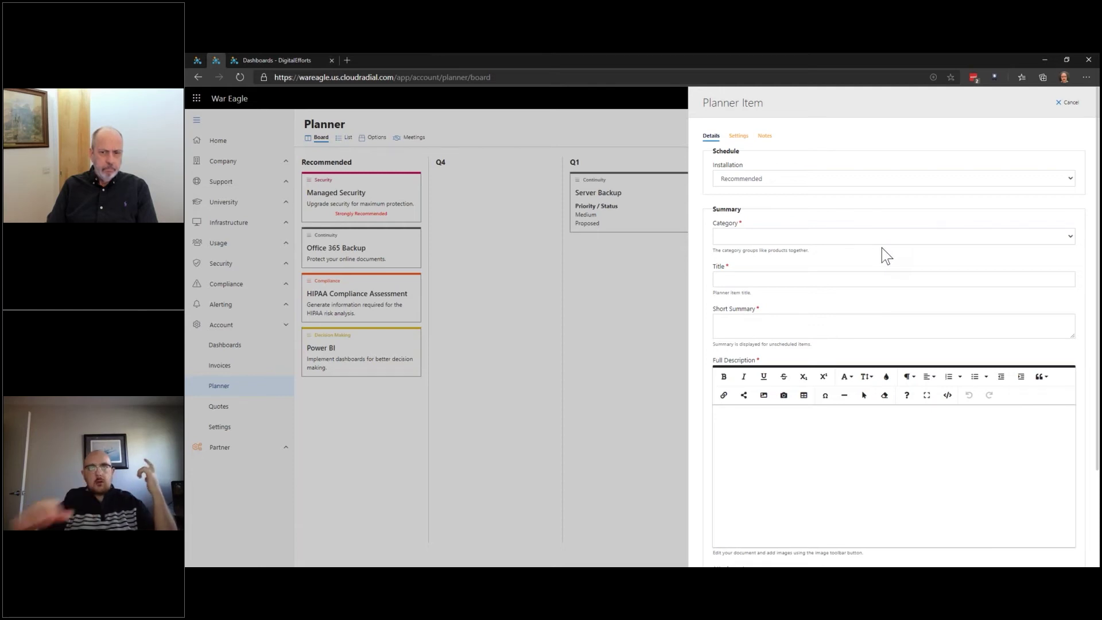
Set category Decision Making, title '10 New Hire Project' and summary 'Planning for new hires.'
click(840, 236)
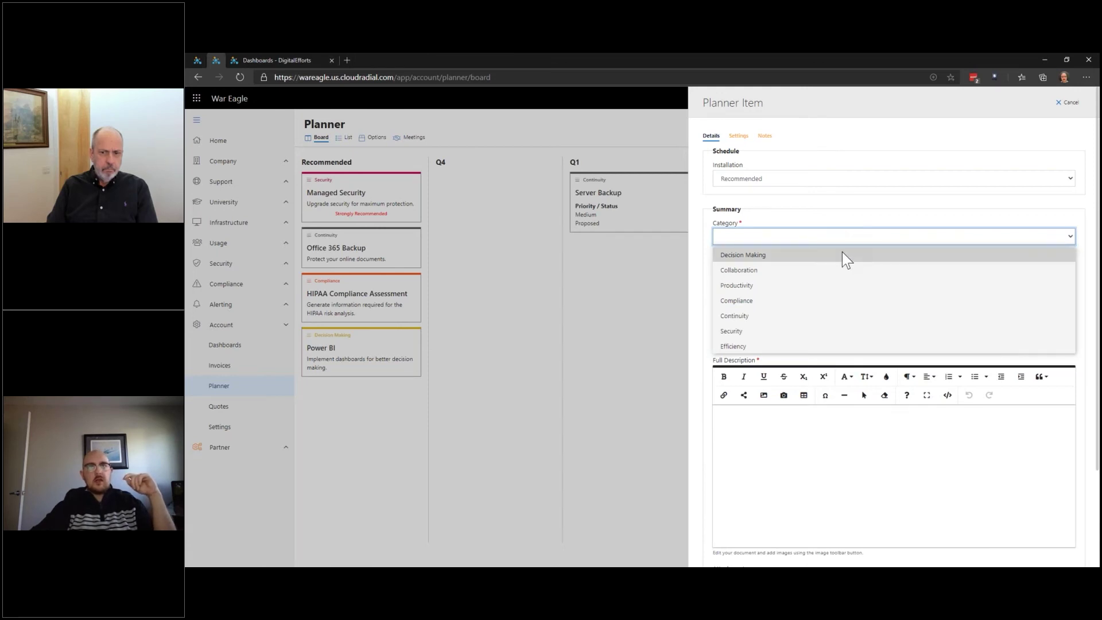
click(842, 254)
click(835, 280)
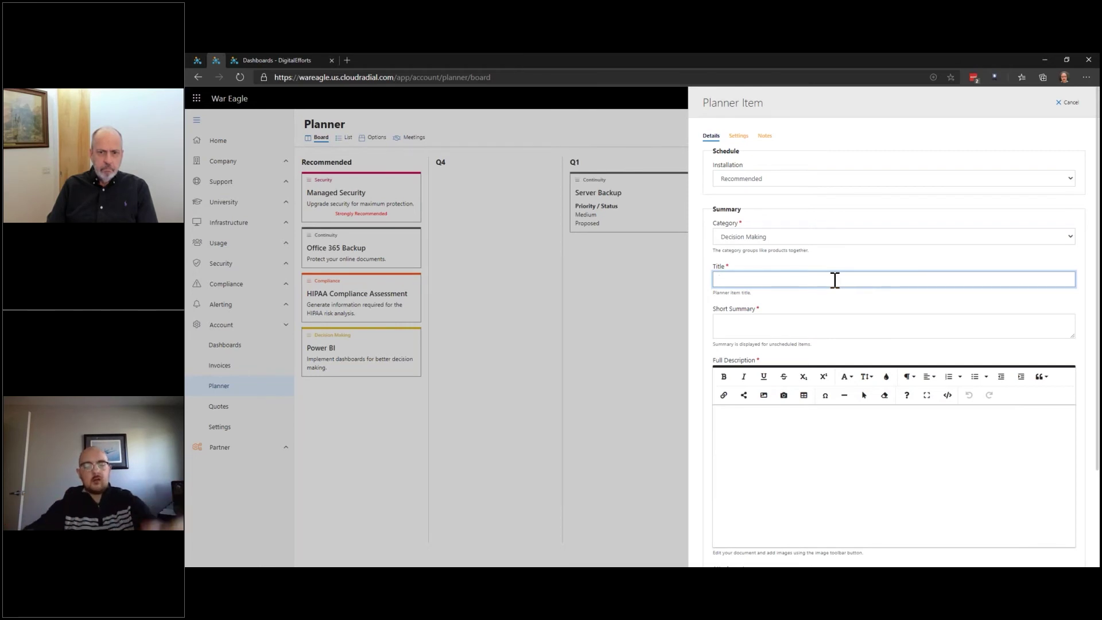
text(10)
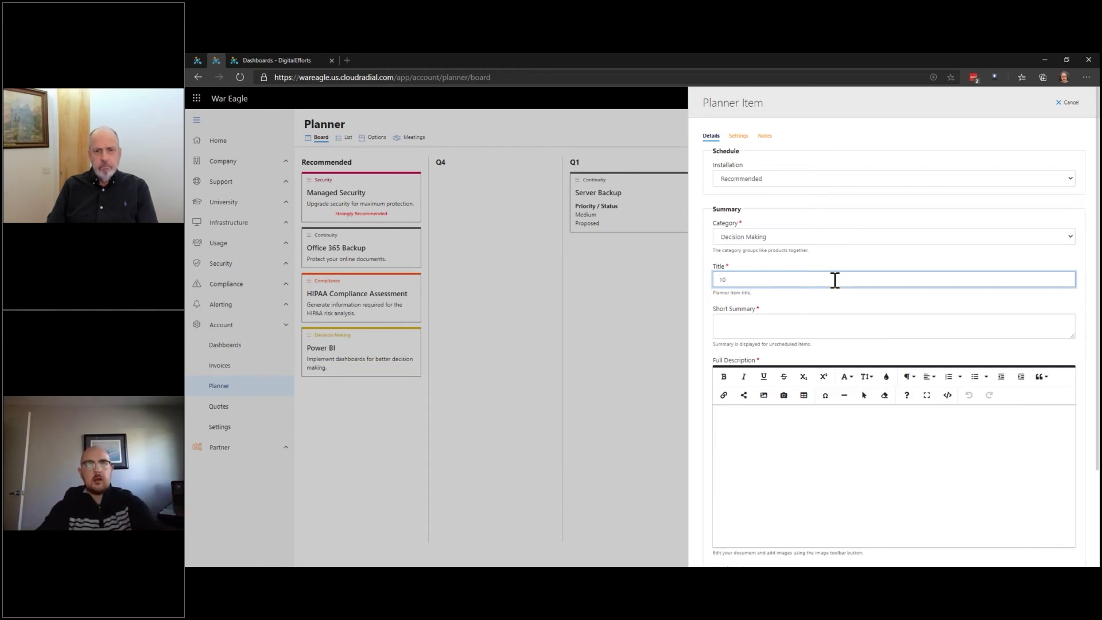
text( New Hire Project)
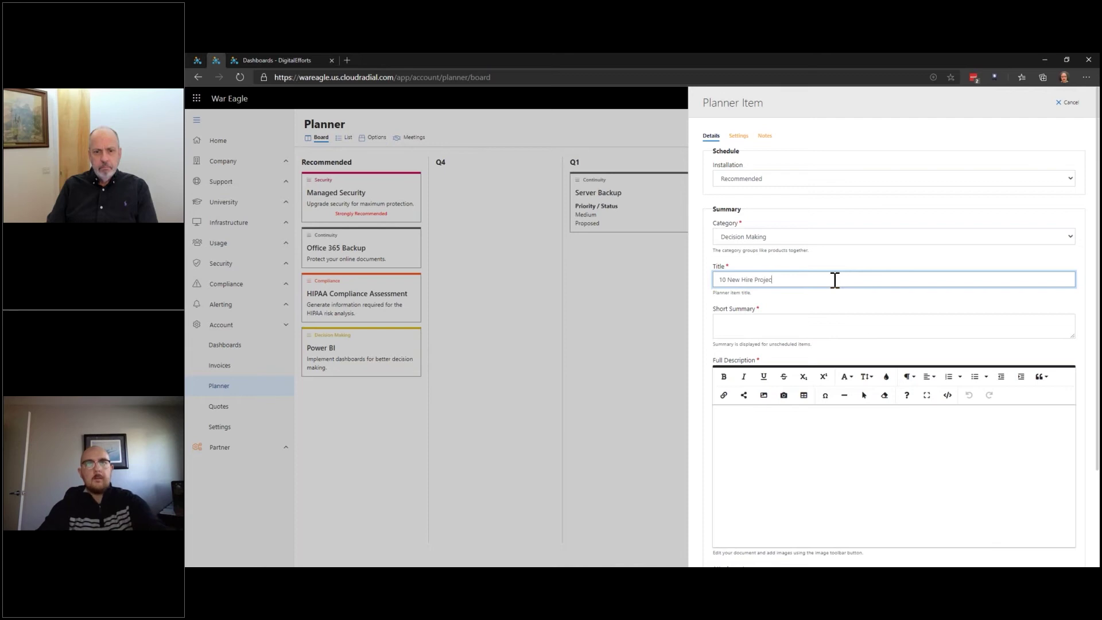
key(Tab)
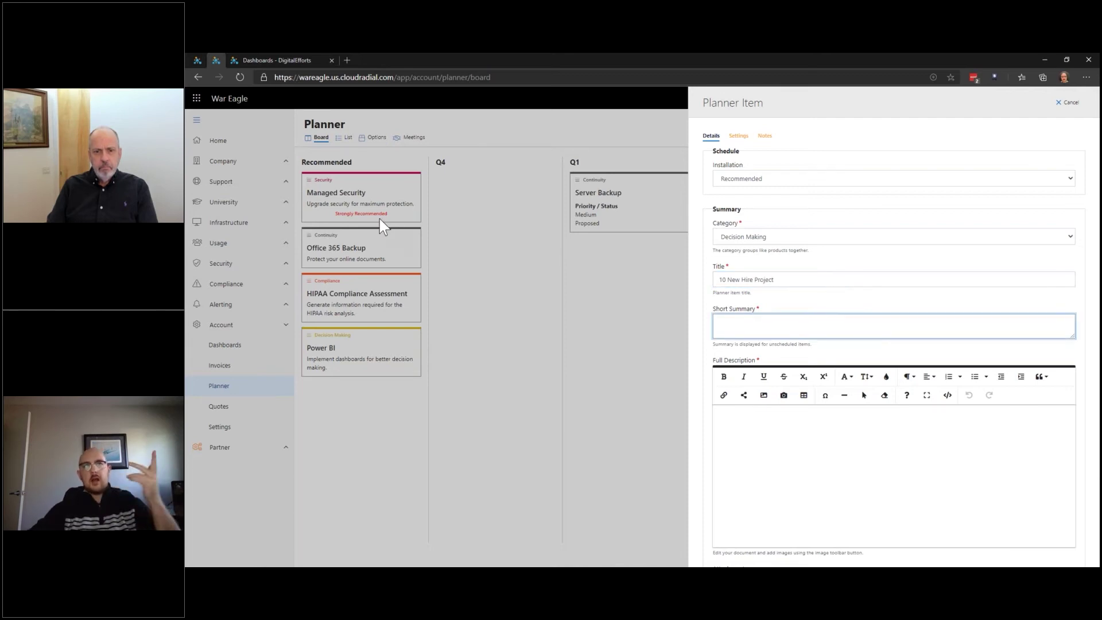
text(Planning for new hires.)
key(Tab)
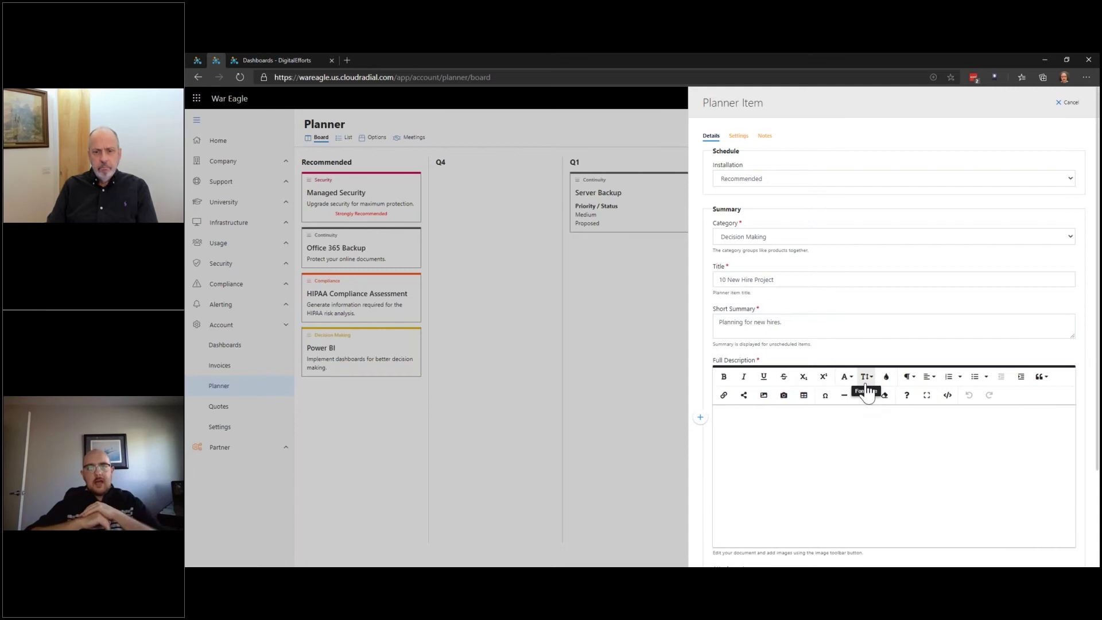
Write the description lines '10 New Hires in Jan', '9 new desks setup', '8 new laptops'
scroll(918, 377, down, 2)
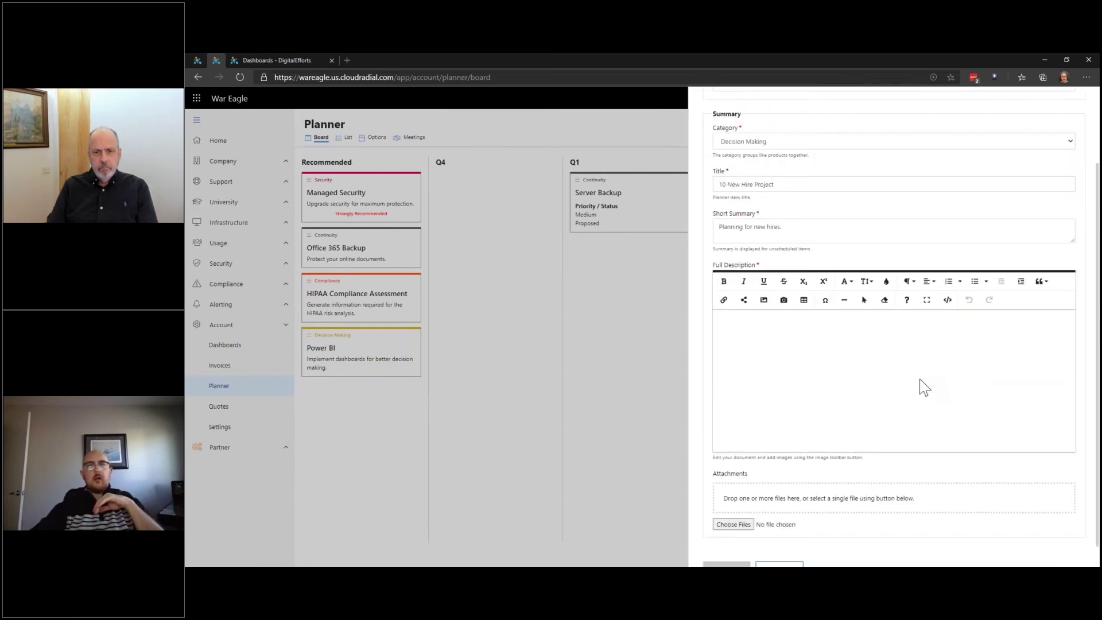
scroll(936, 374, up, 1)
click(935, 383)
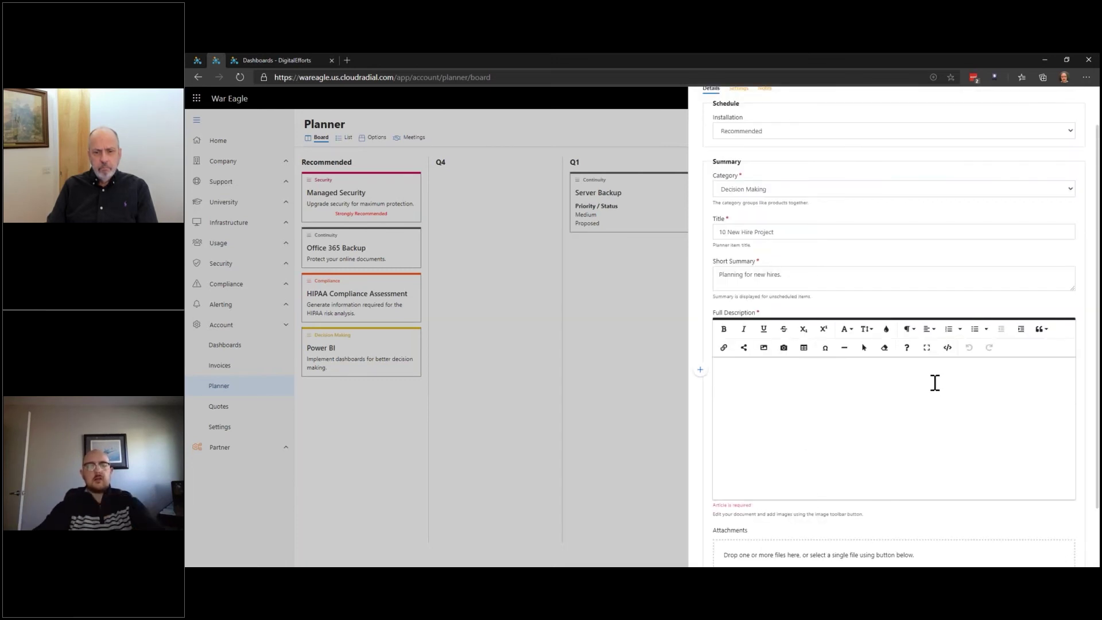
text(- 10 New Hires)
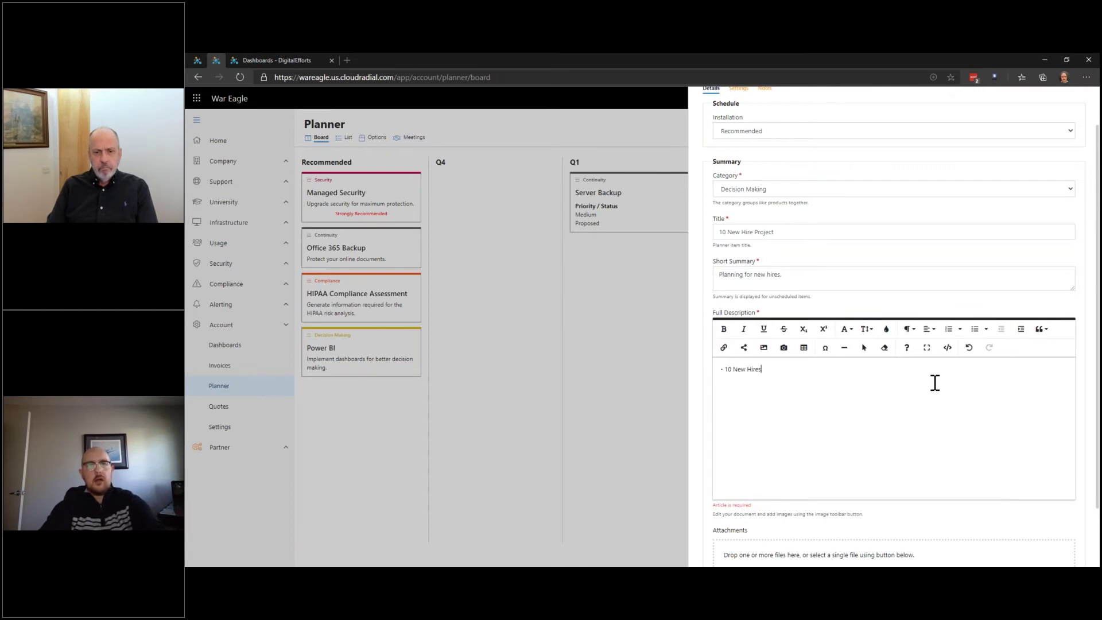
text( in Jan)
key(Return)
text(- 9 new desks)
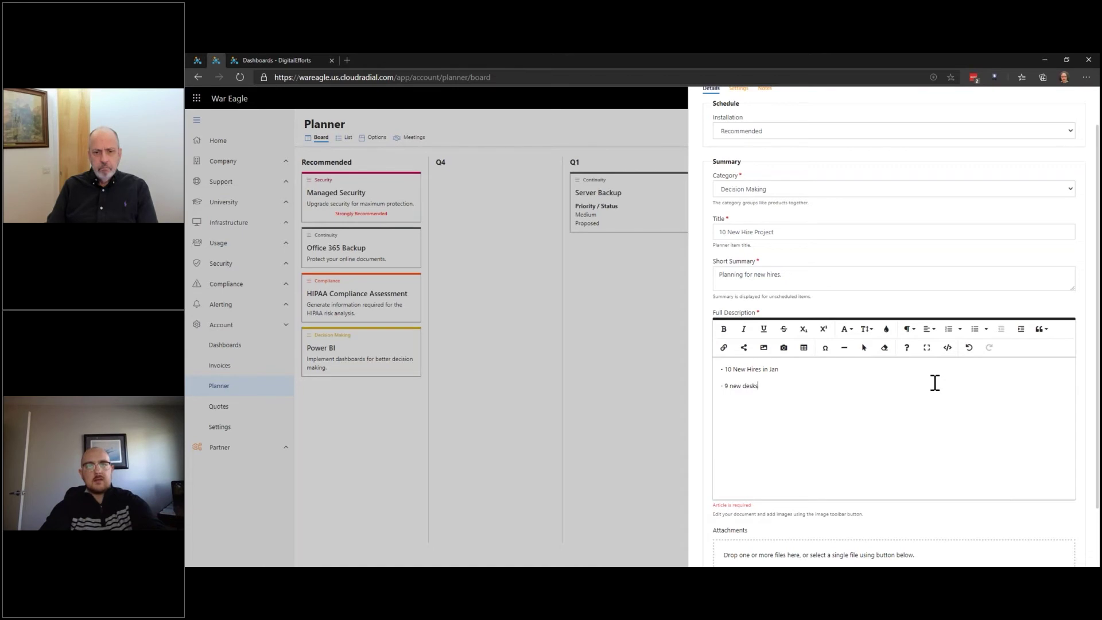
text( setup )
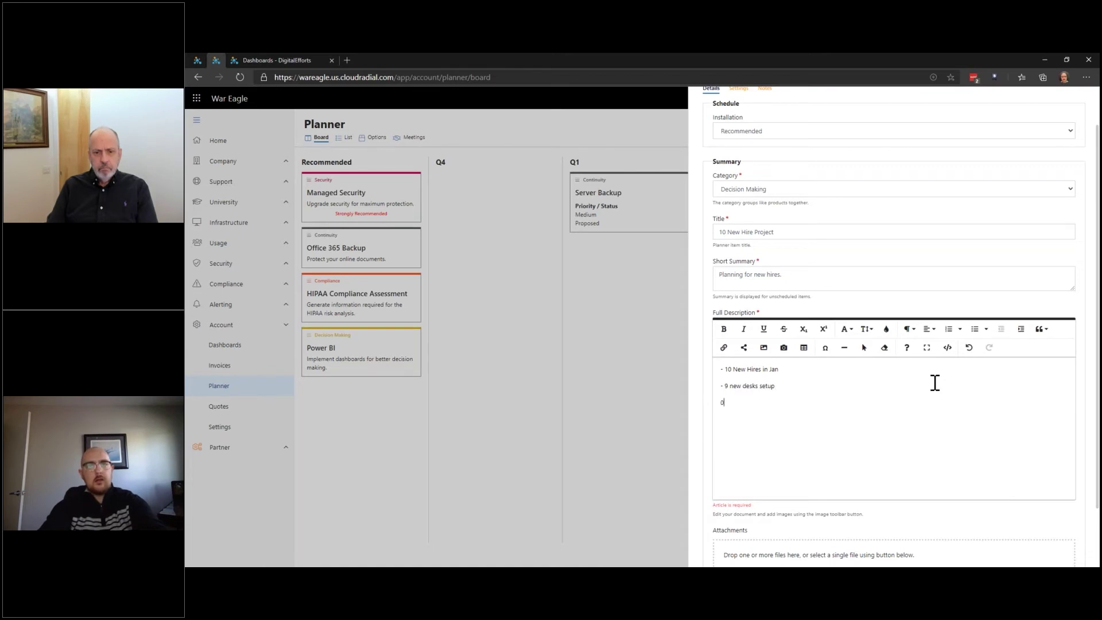
text(- 8 new )
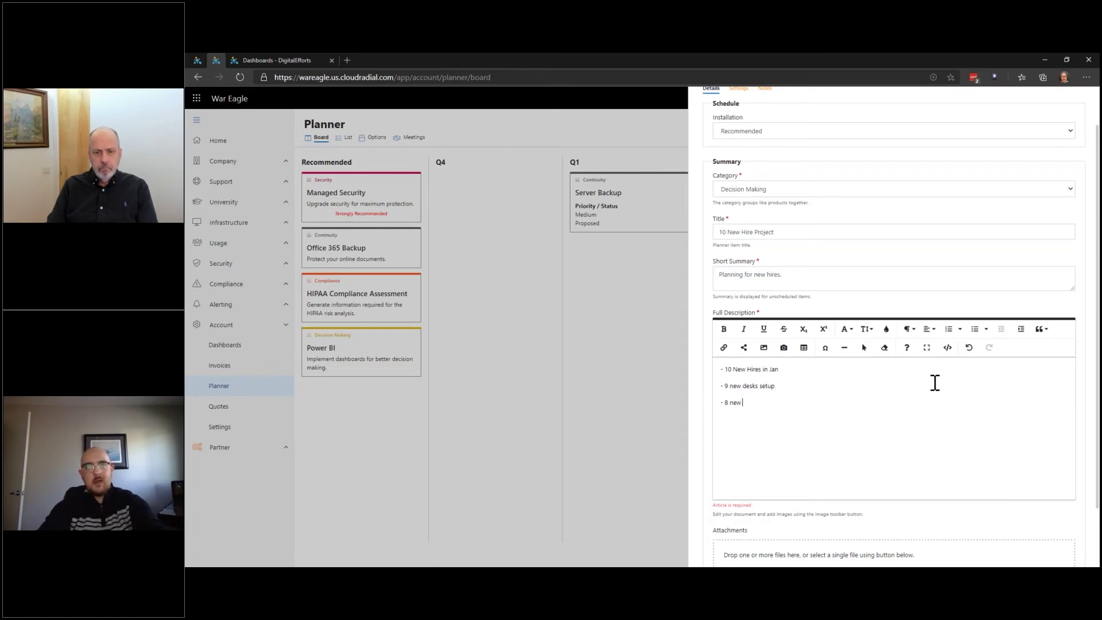
text(laptops)
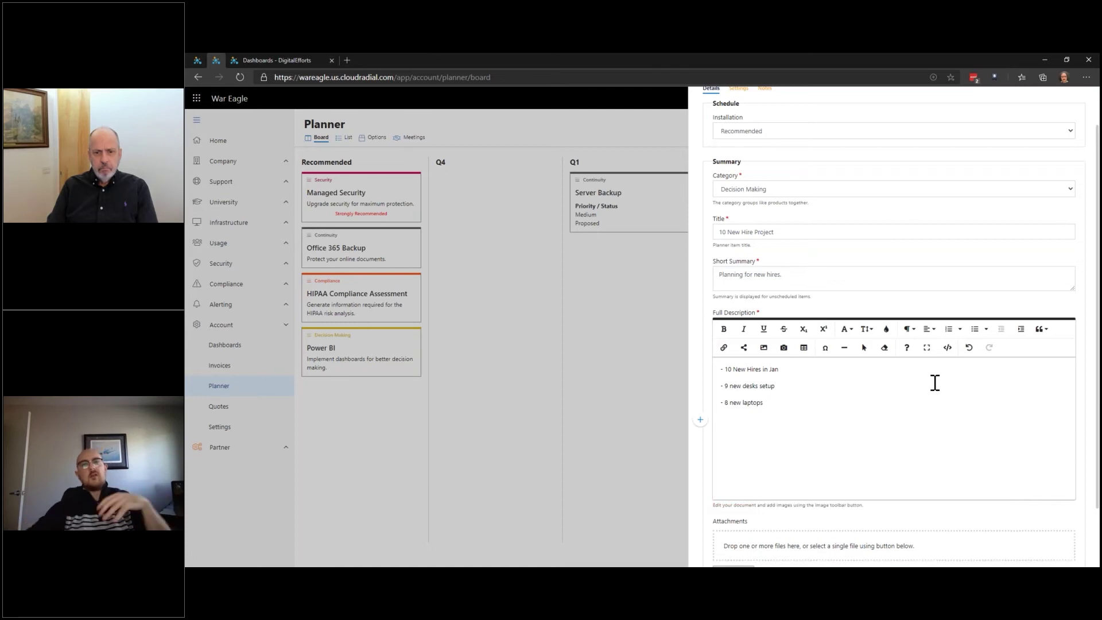
Schedule the item's installation for Q1 - 2021
scroll(834, 364, down, 1)
scroll(802, 471, down, 1)
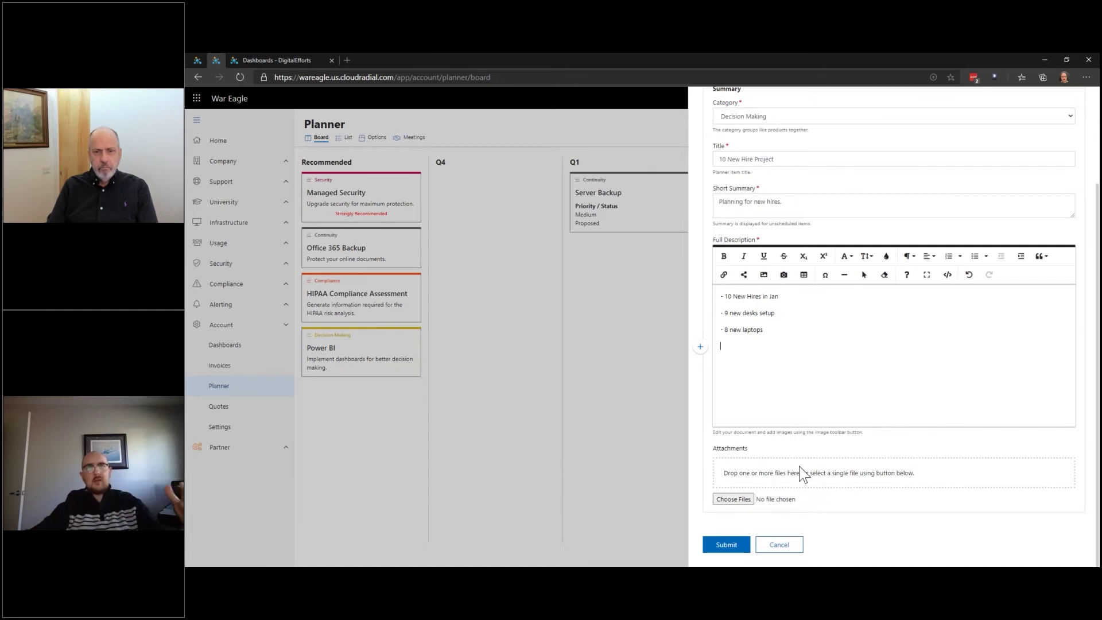
scroll(799, 454, up, 1)
scroll(866, 370, down, 1)
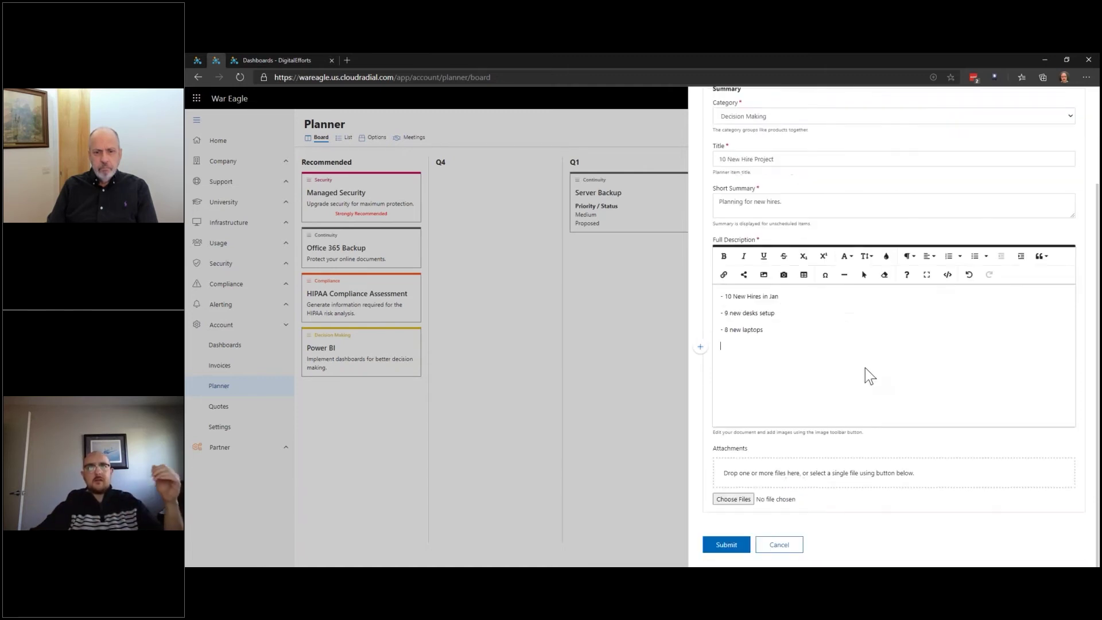
scroll(866, 373, up, 2)
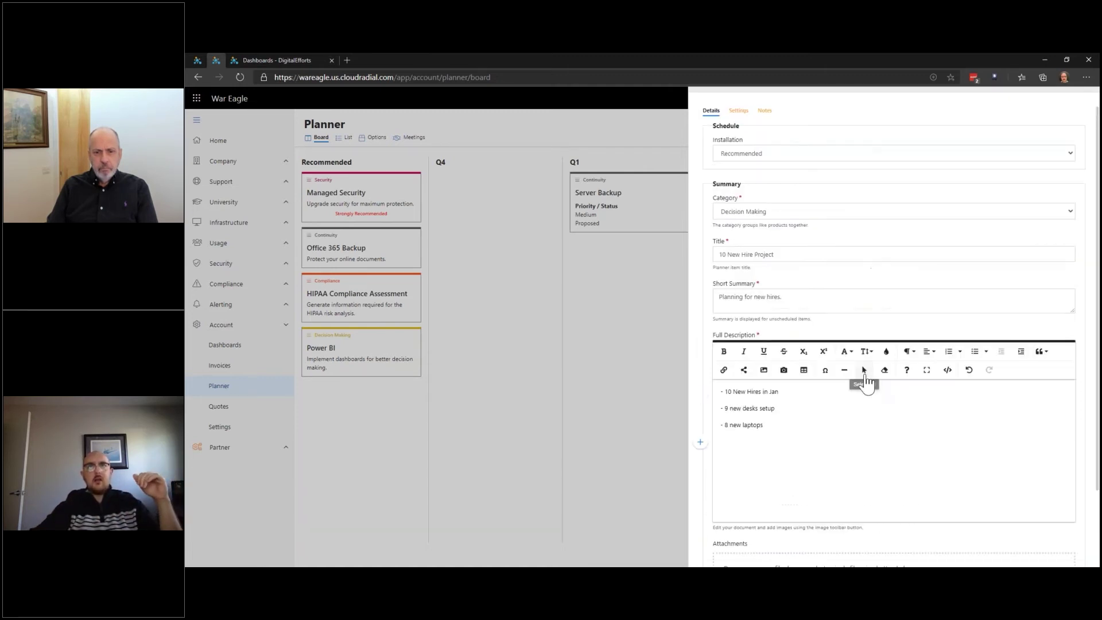
click(821, 158)
click(822, 195)
scroll(833, 212, down, 2)
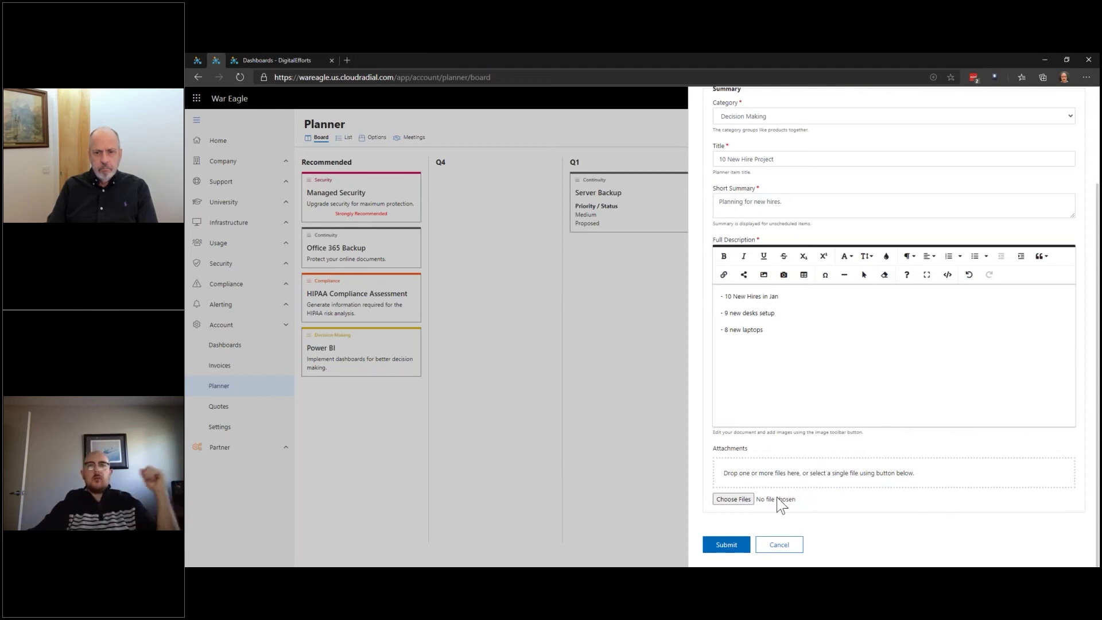
Submit the item and review the 10 New Hire Project card's details in Q1
click(719, 543)
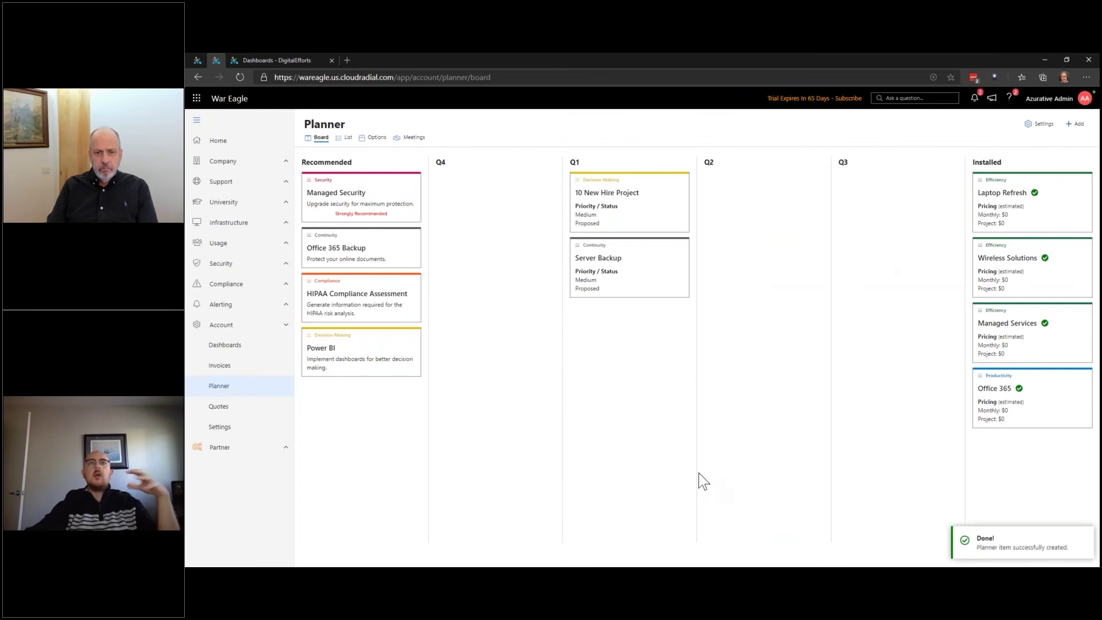
click(600, 227)
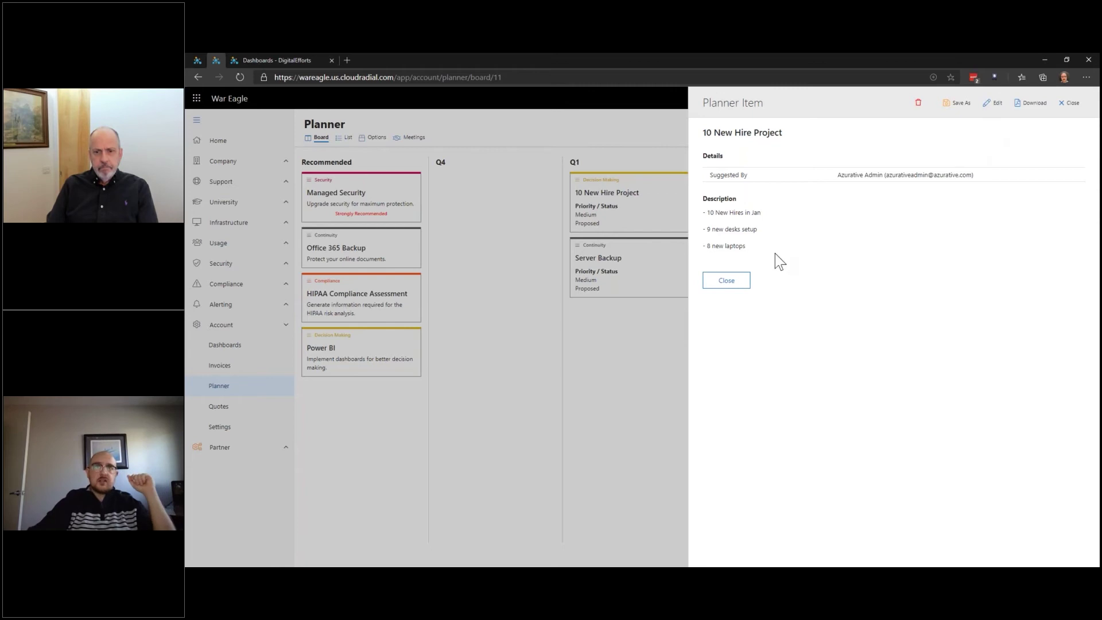
click(726, 280)
click(641, 206)
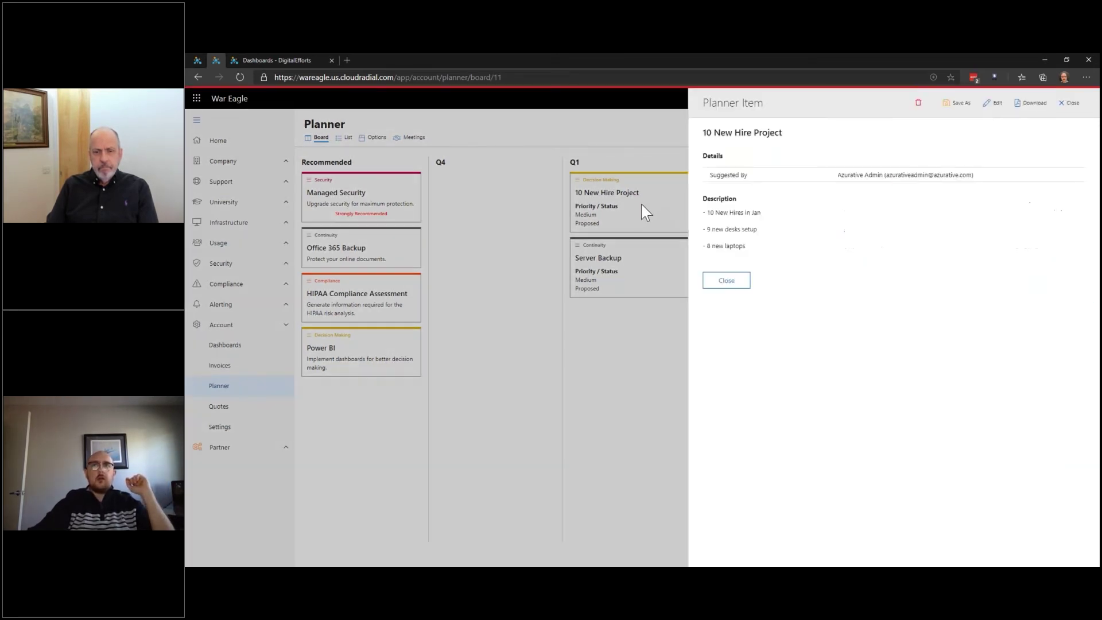
Edit the item and turn on showing its price in the display settings
click(992, 104)
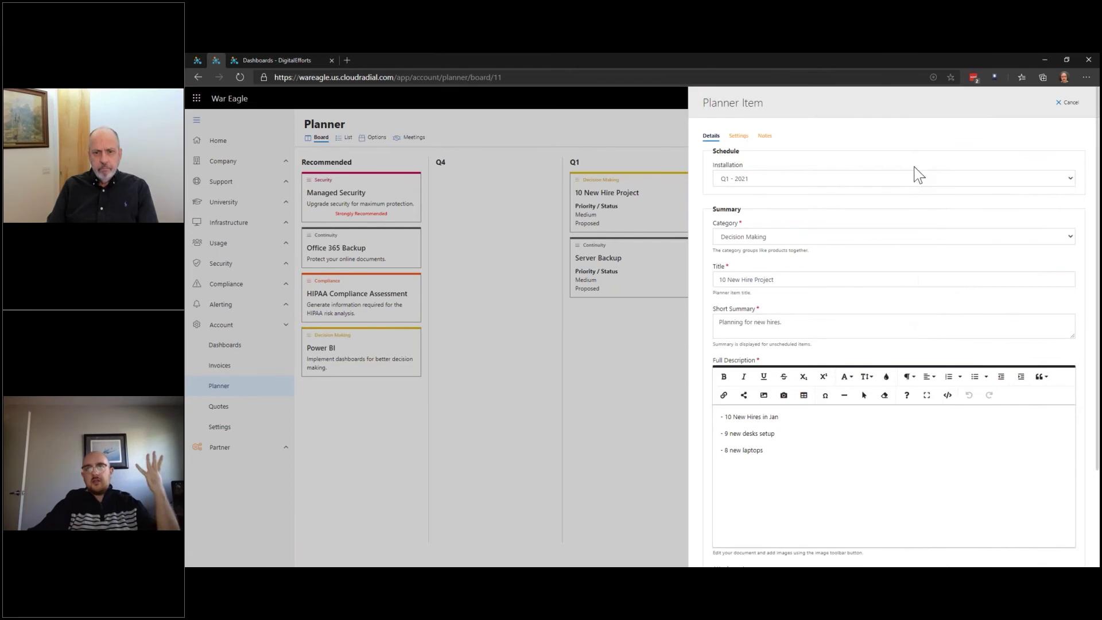
click(739, 140)
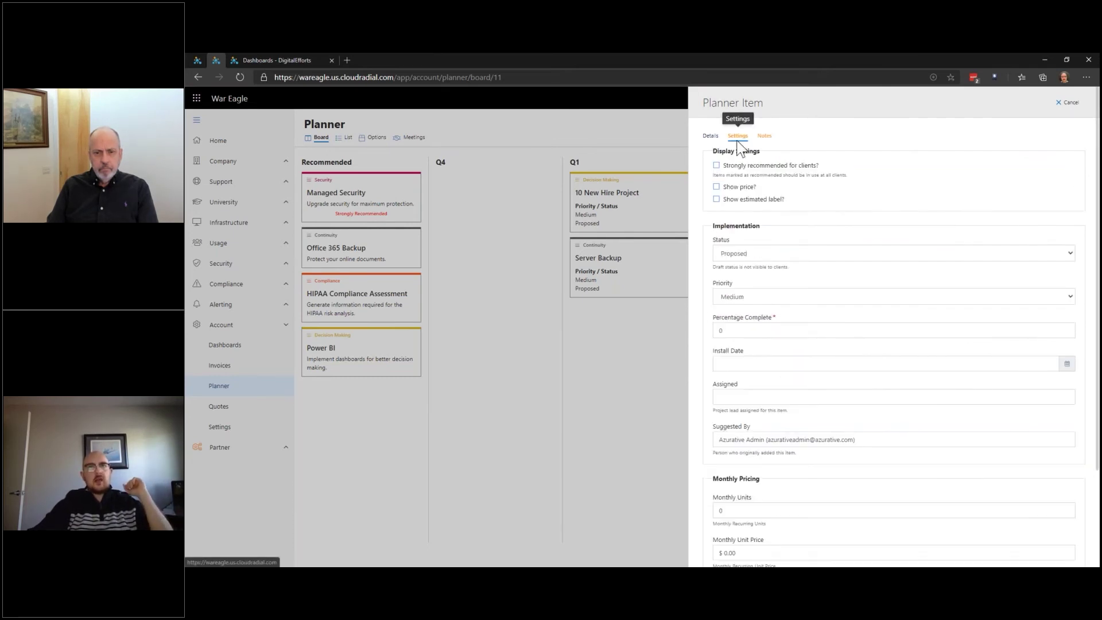
click(750, 188)
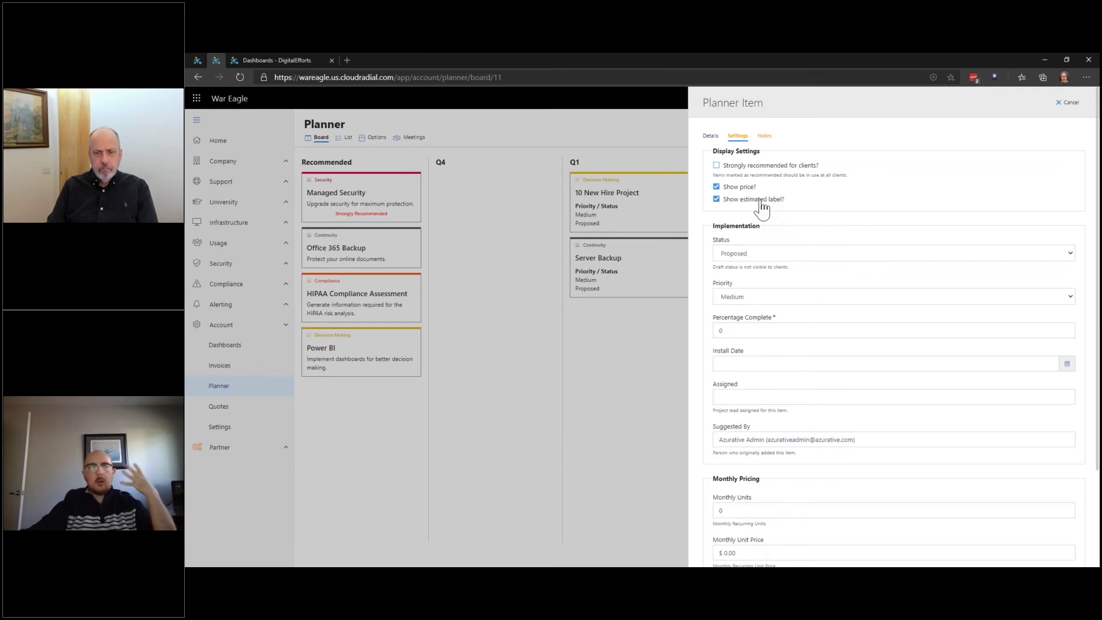
scroll(759, 266, down, 1)
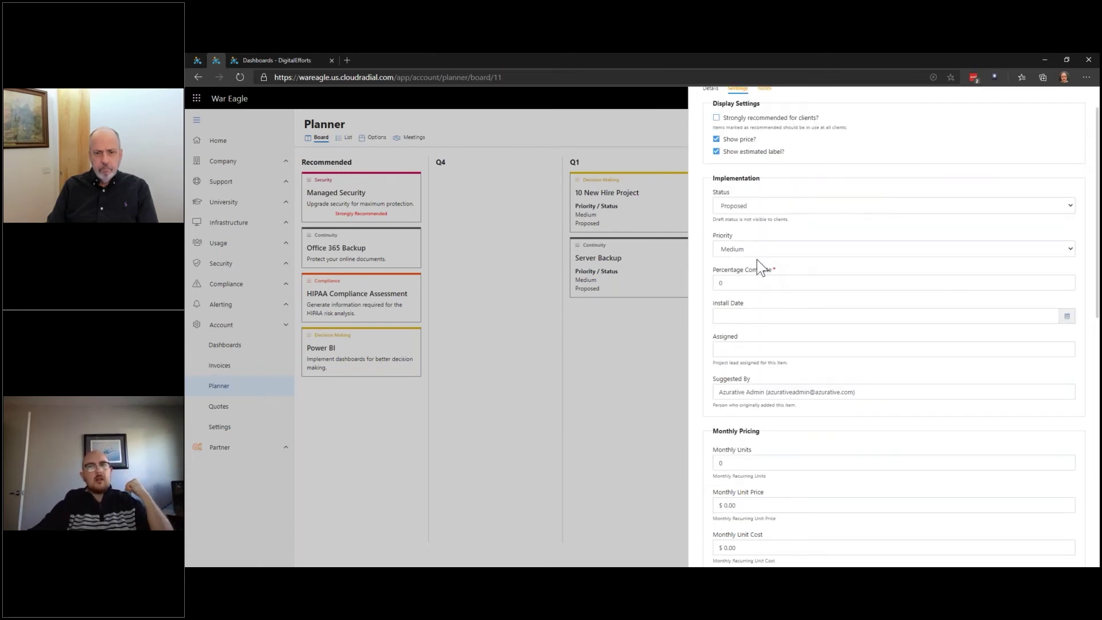
drag(1096, 245, 1097, 248)
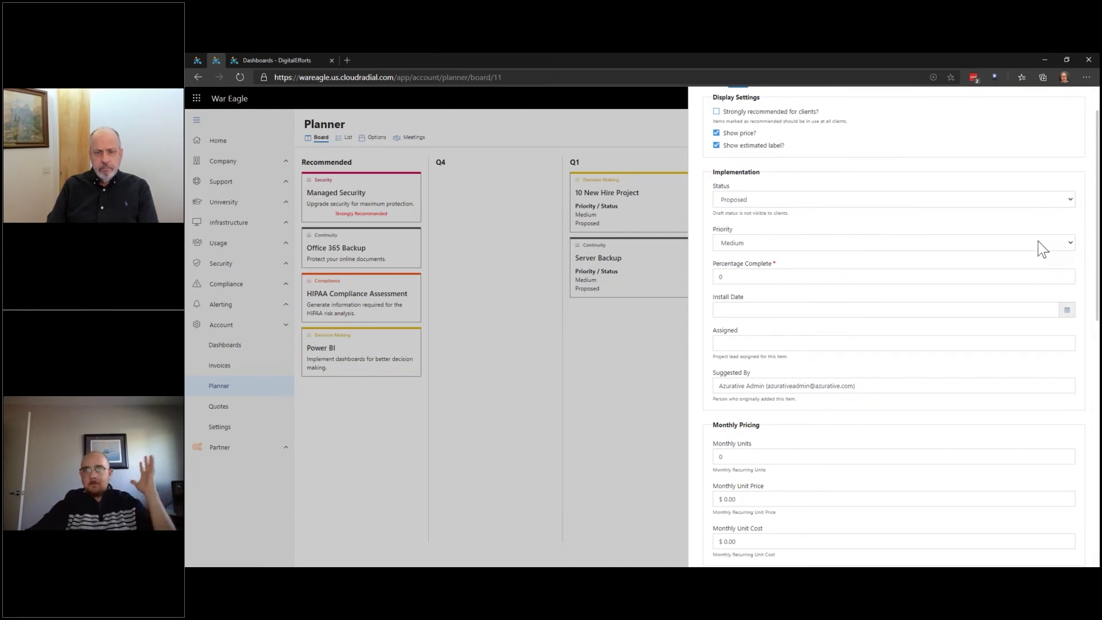
Set status In Progress, priority High, 70% complete, and install date 2020-12-31
click(807, 197)
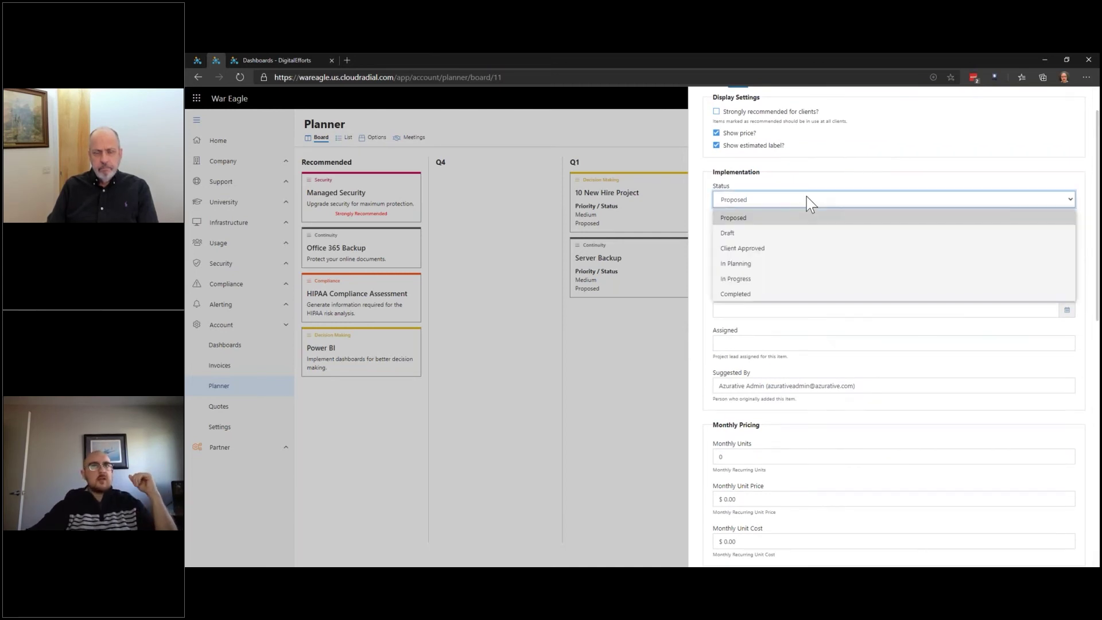
click(810, 275)
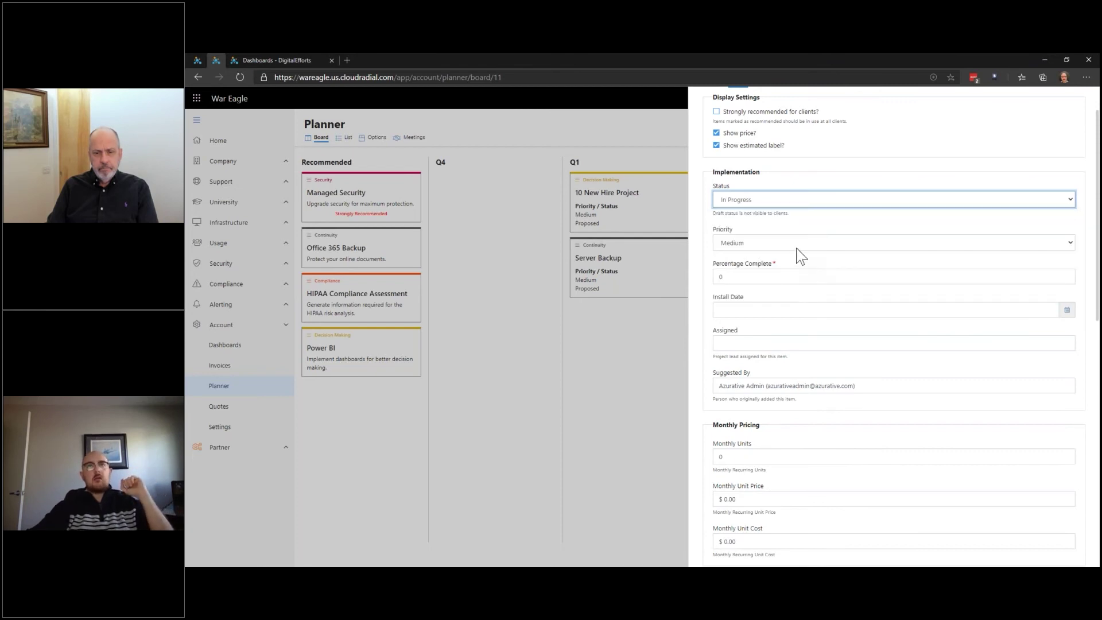
click(798, 246)
click(796, 276)
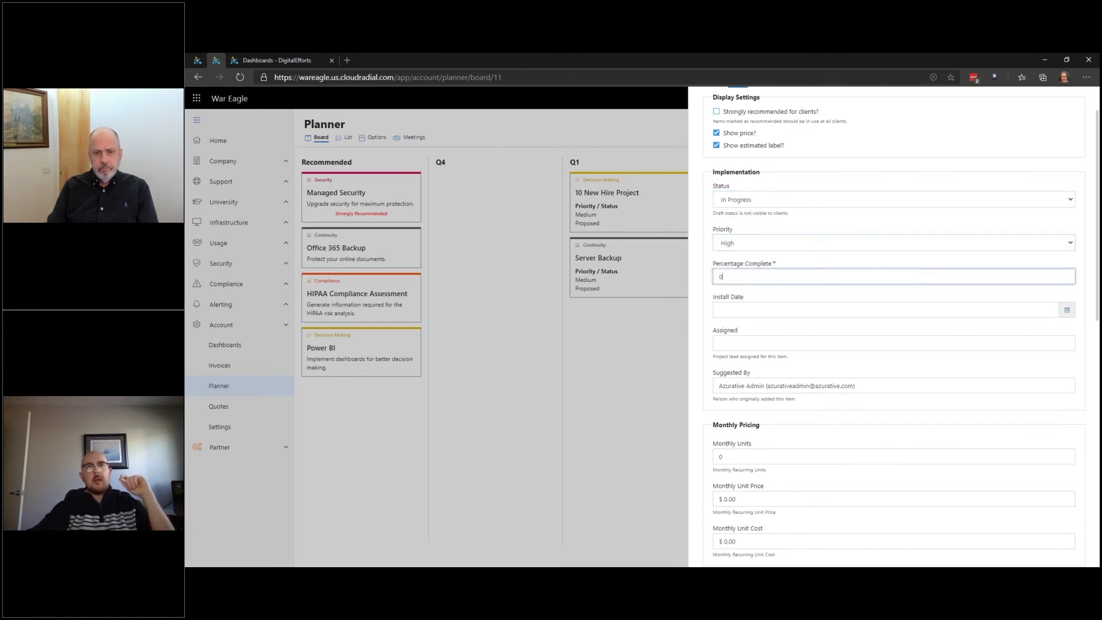
text(70)
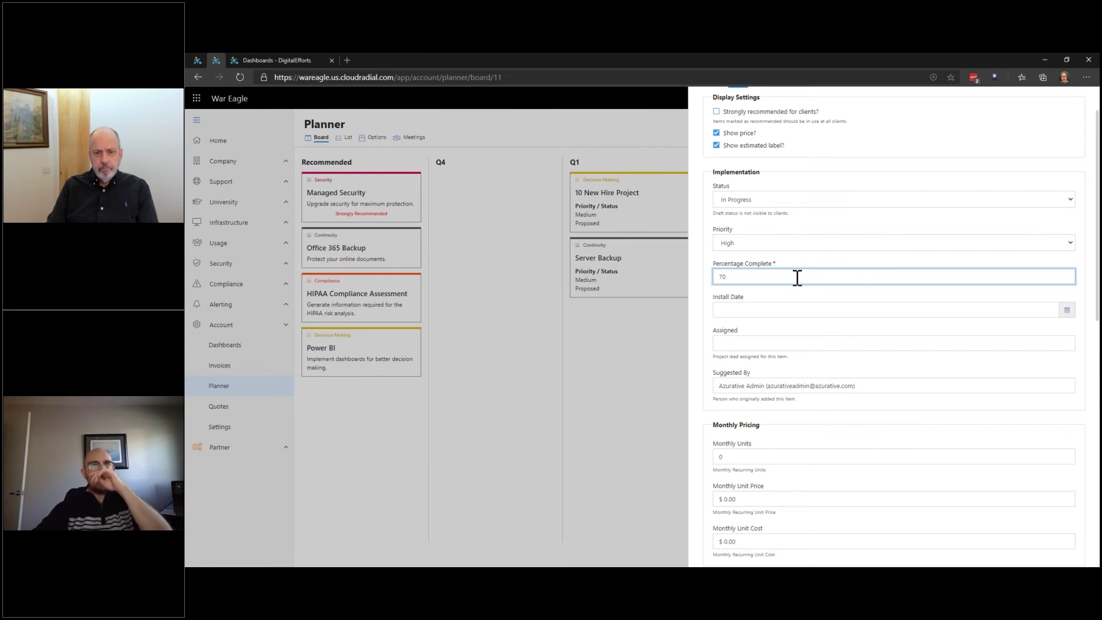
click(1067, 310)
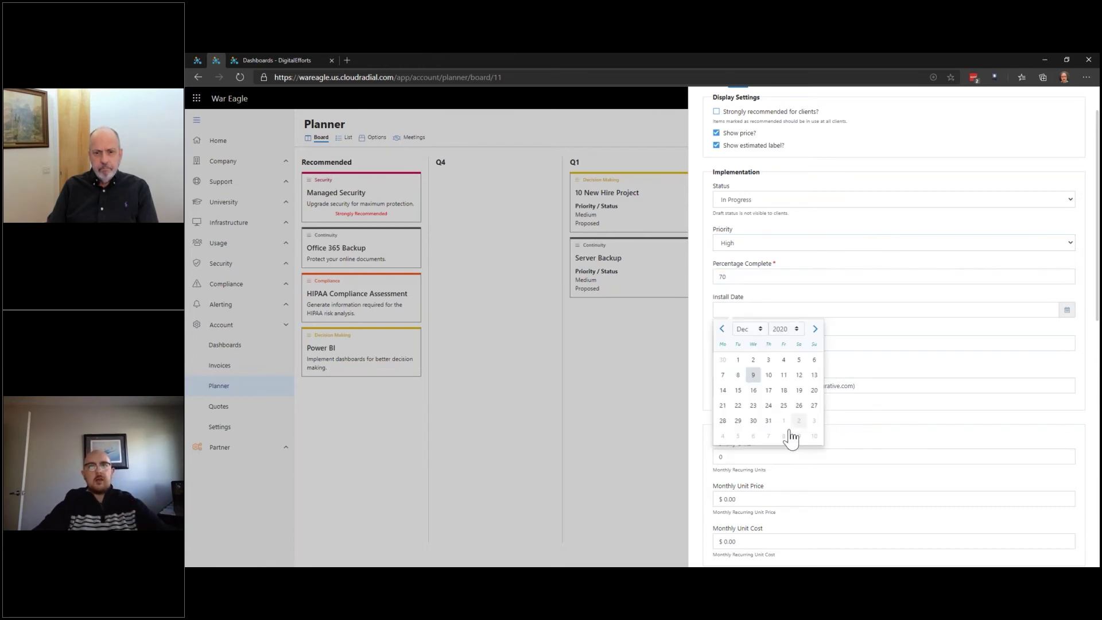
click(771, 425)
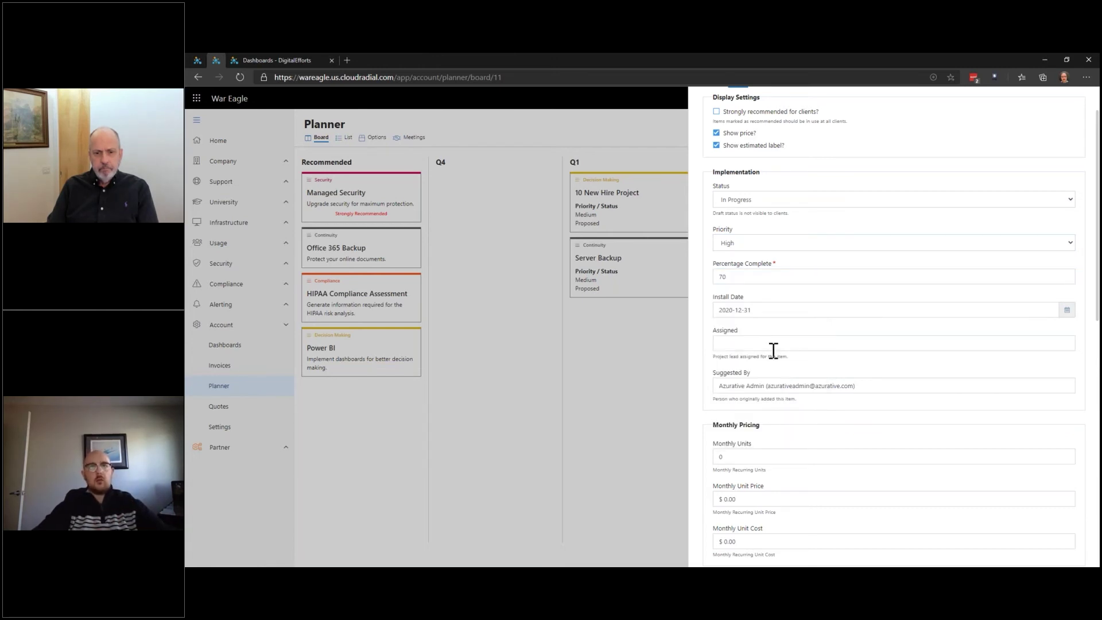
Set Project Units to 10 and Project Unit Price to 500
scroll(775, 338, down, 2)
scroll(746, 330, down, 1)
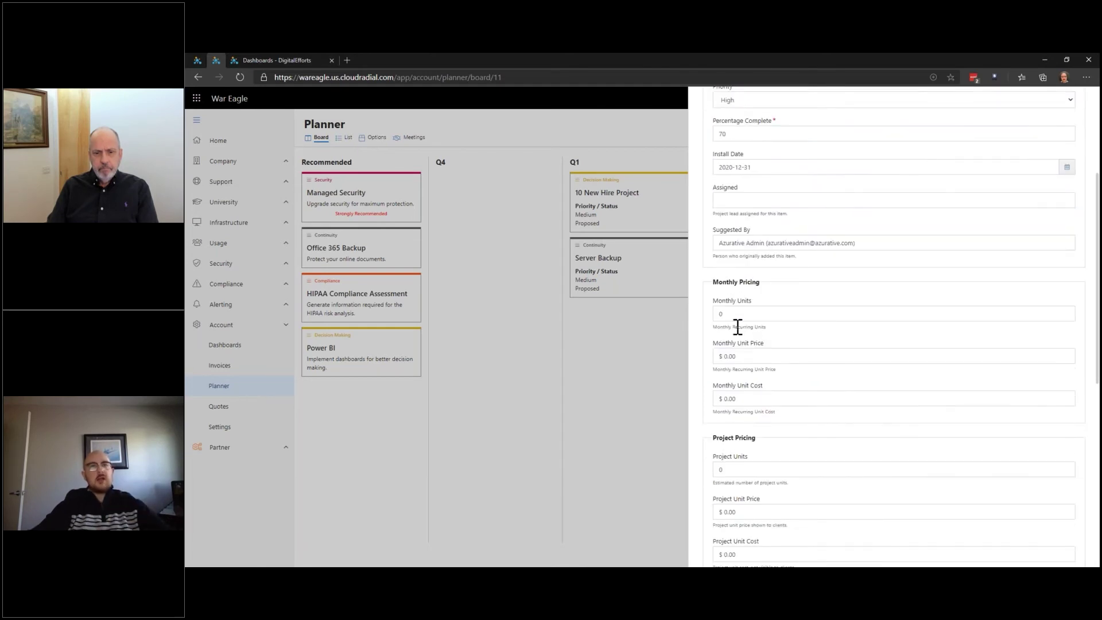
scroll(730, 345, down, 1)
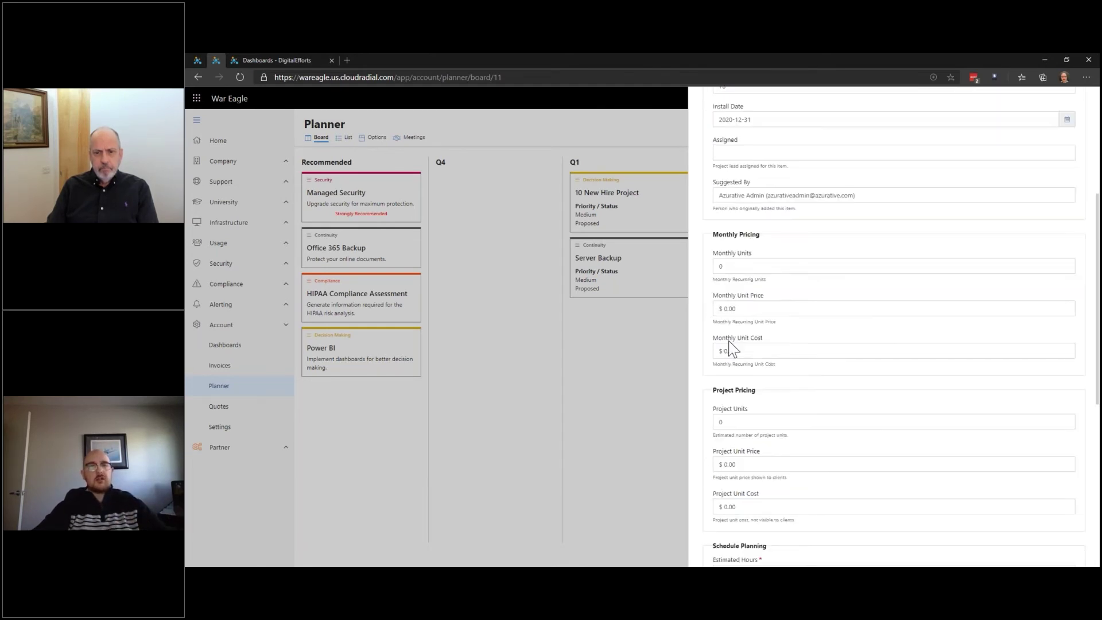
click(740, 428)
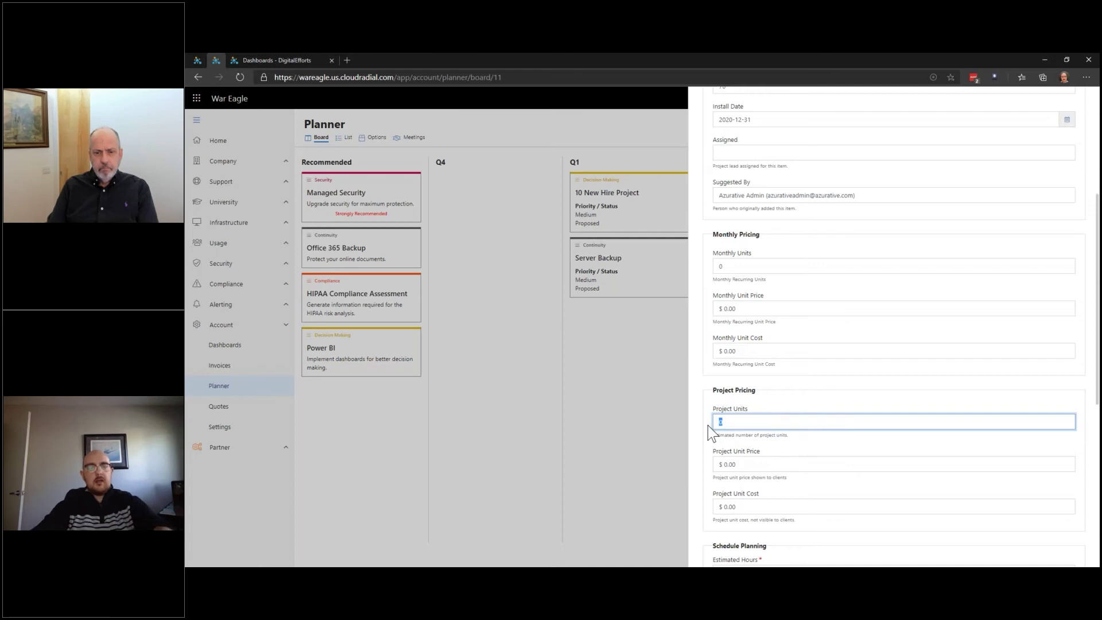
click(748, 469)
text(500)
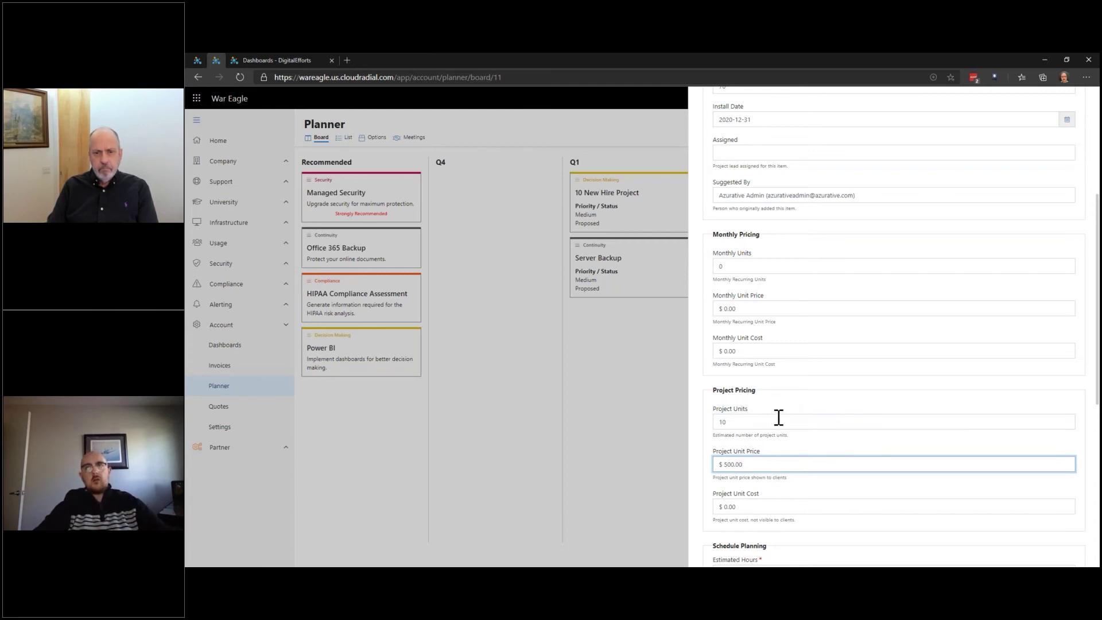
scroll(778, 417, down, 6)
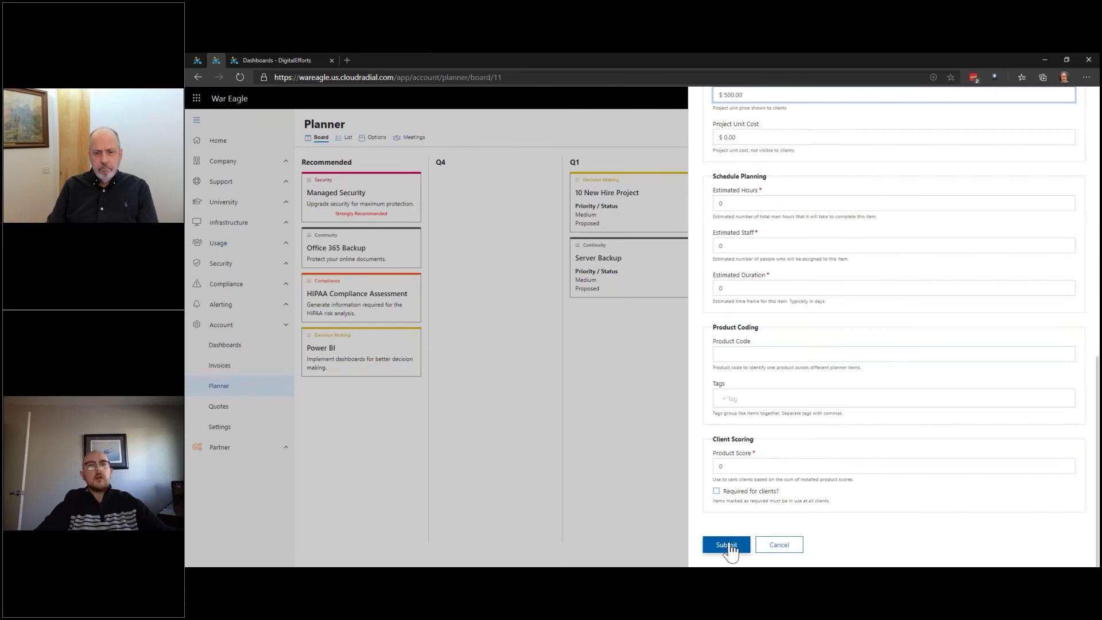
Save the edits, move the 10 New Hire Project card from Q1 to Q2, and check its details
click(732, 543)
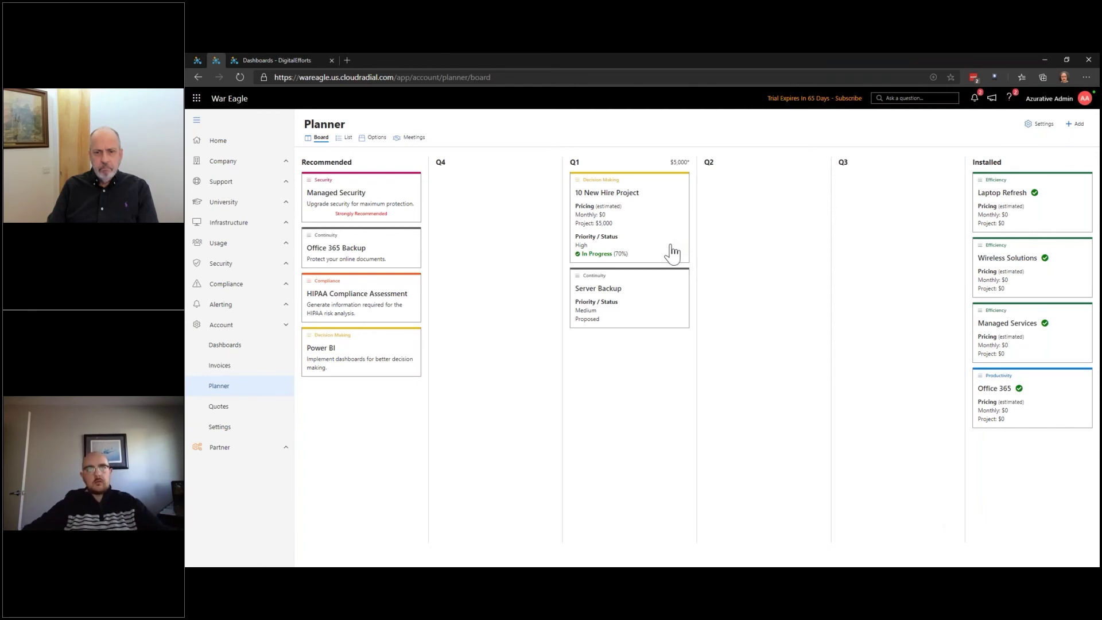
drag(607, 180, 729, 185)
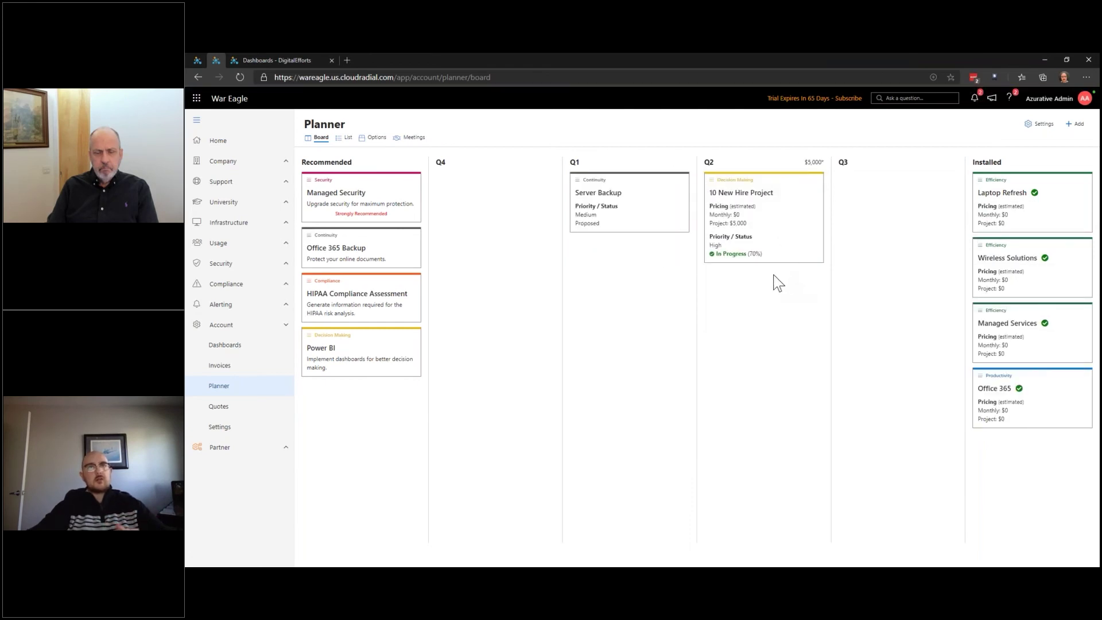
click(760, 234)
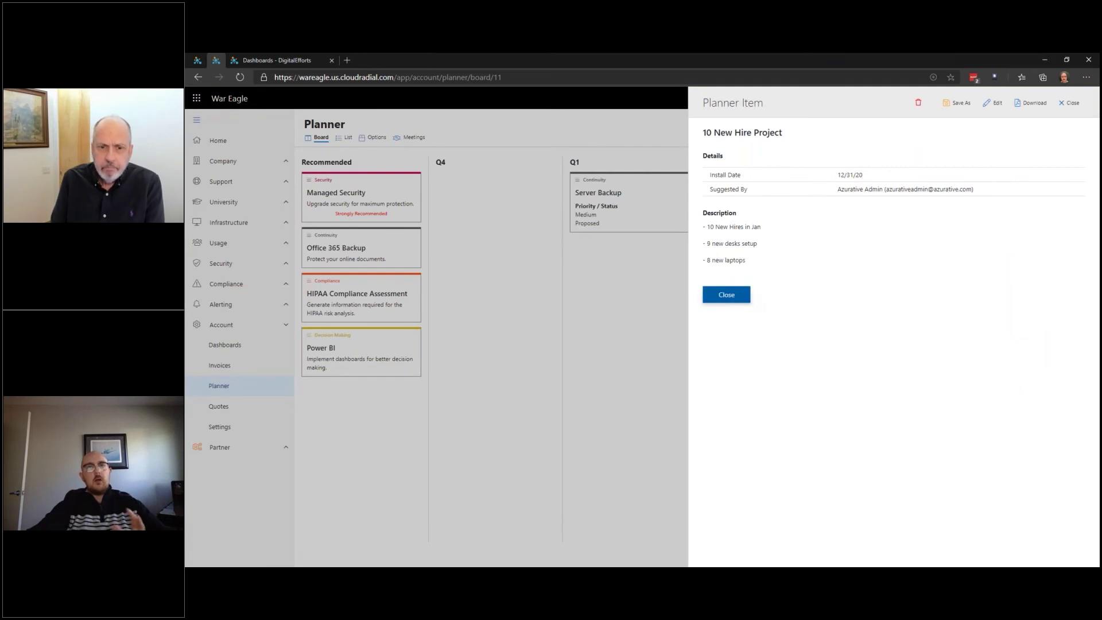
click(727, 294)
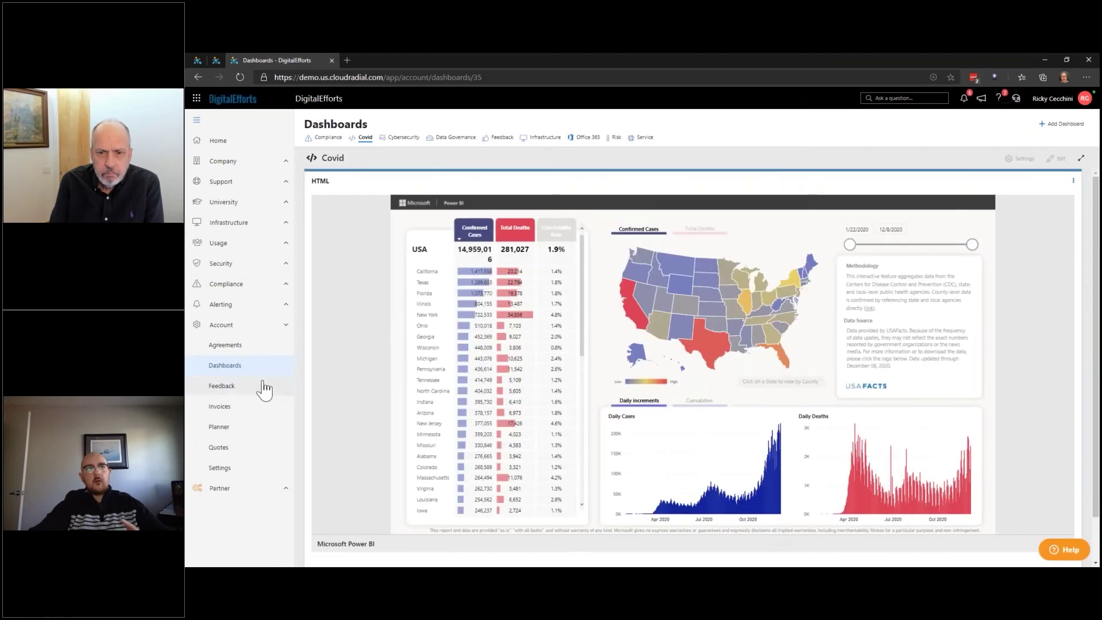
Open the DigitalEfforts Planner board and scroll through its Q4 to Installed columns
click(256, 428)
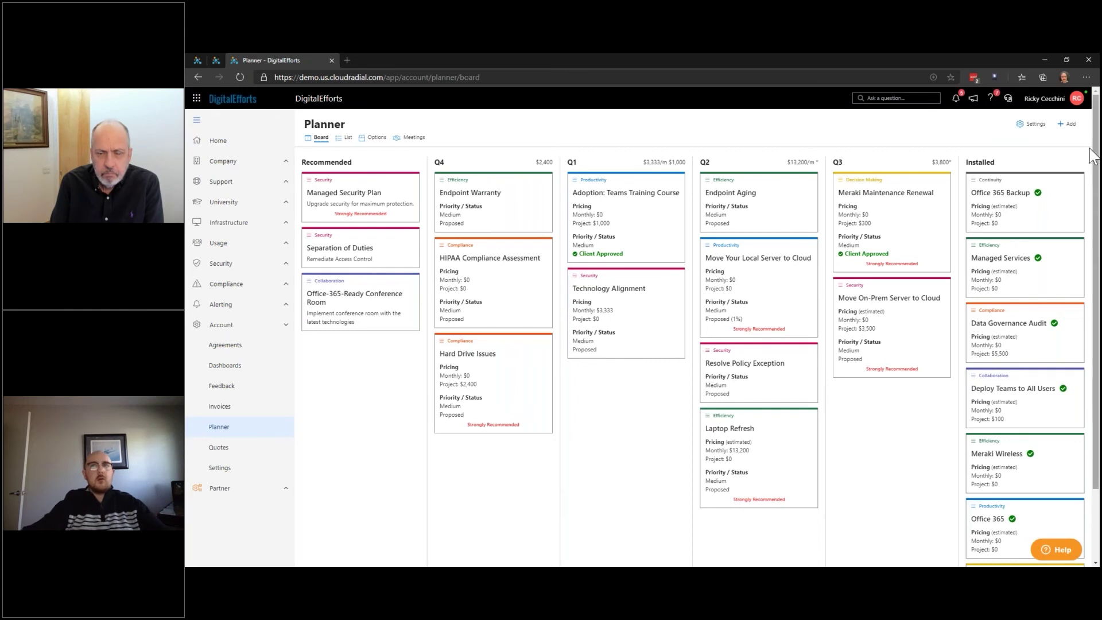
scroll(1034, 316, down, 2)
scroll(1040, 325, up, 2)
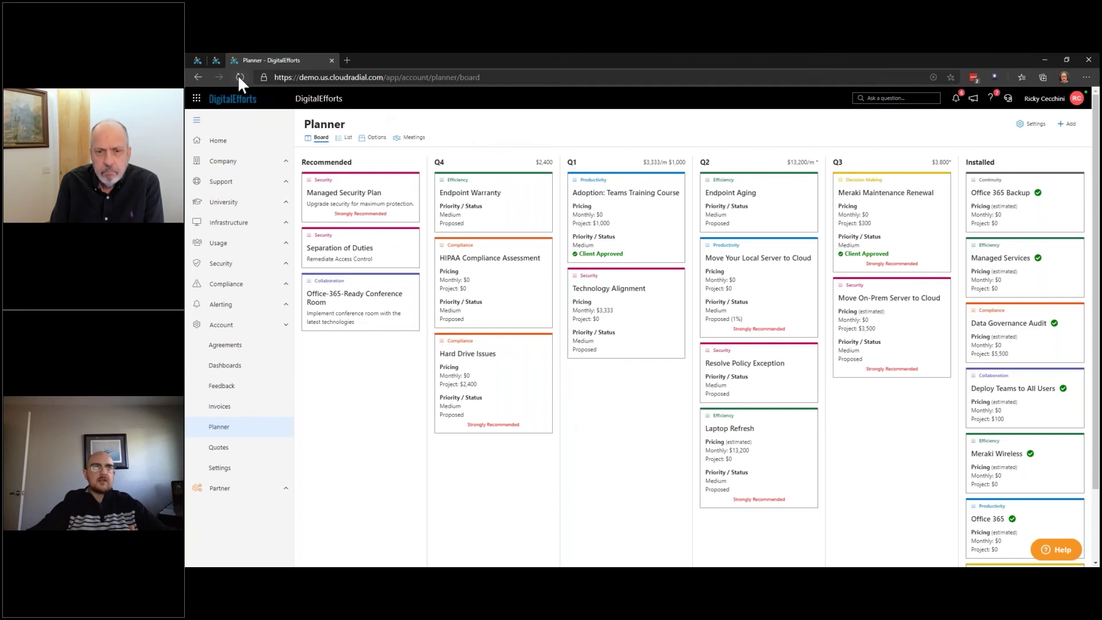
Return to the War Eagle Planner tab with 10 New Hire Project in Q2
click(221, 61)
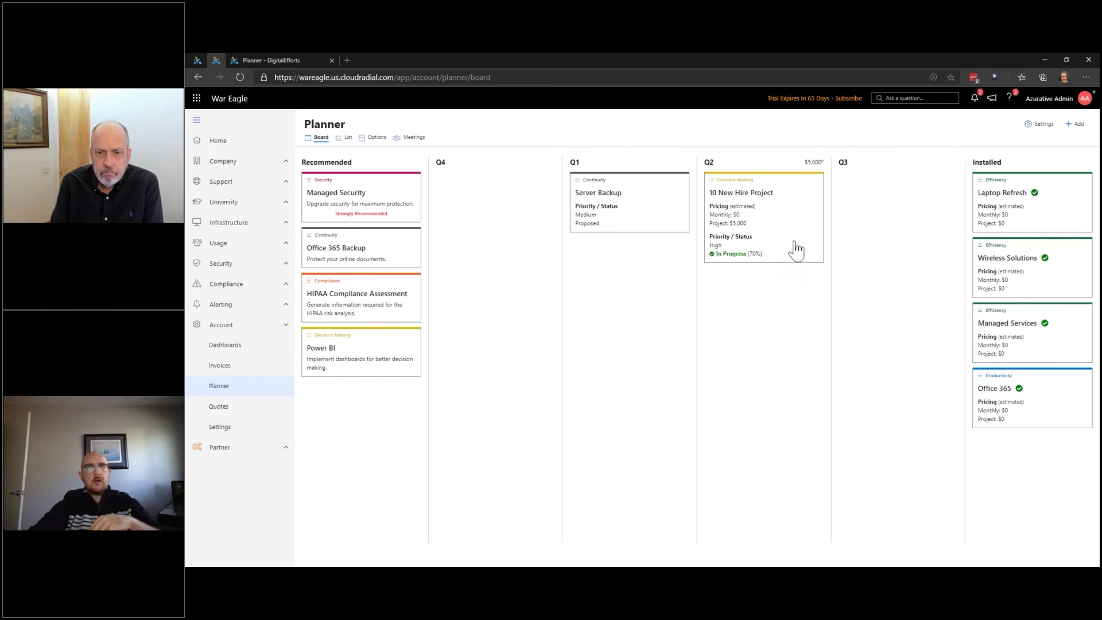
Add a 'come back in Jun 2021' follow-up note to the 10 New Hire Project description and save
click(791, 251)
click(997, 105)
scroll(977, 330, down, 1)
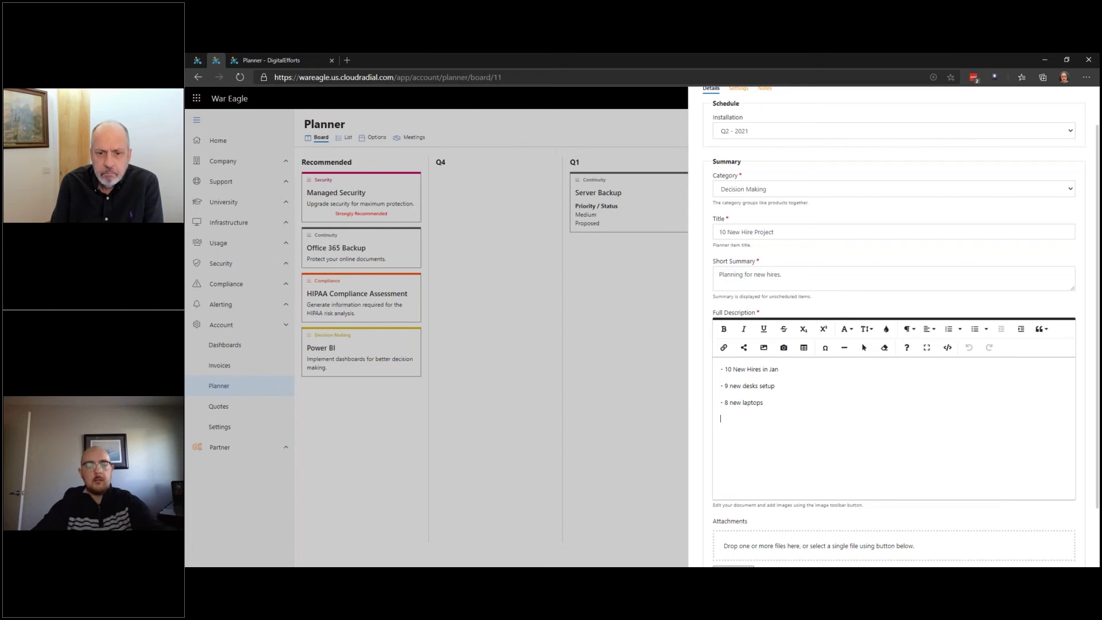
text(f said no, come back in Jun 2021)
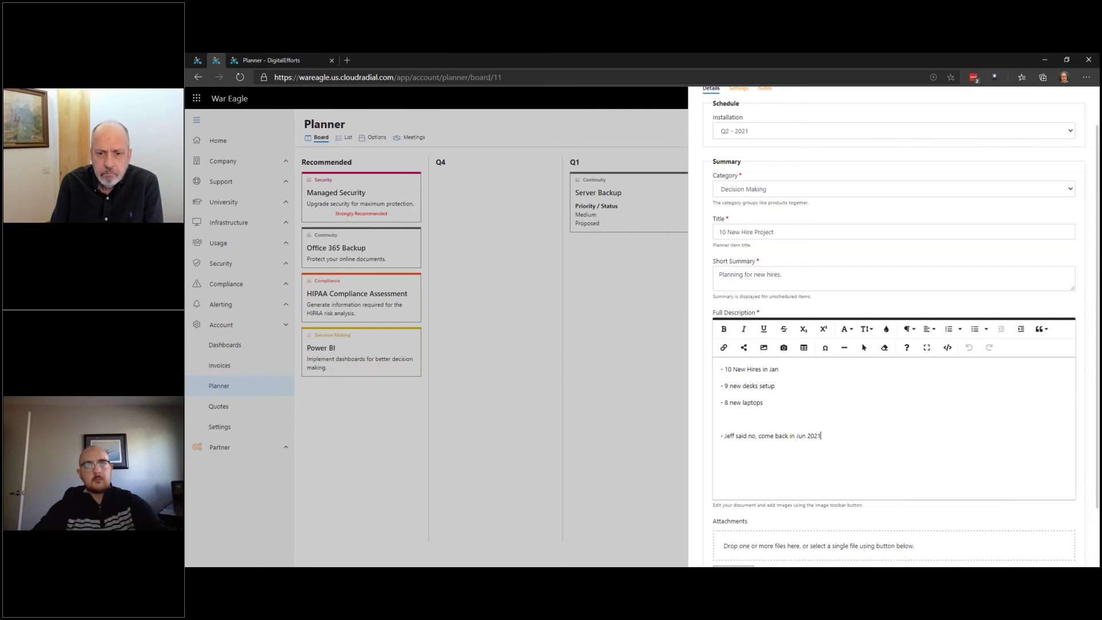
scroll(858, 400, down, 1)
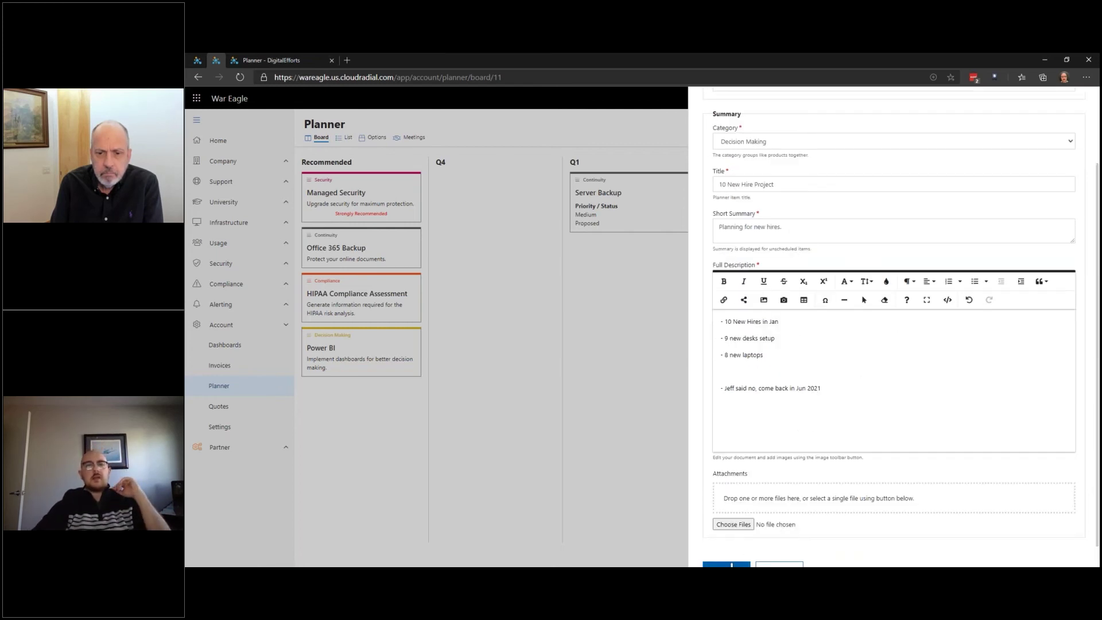
click(729, 565)
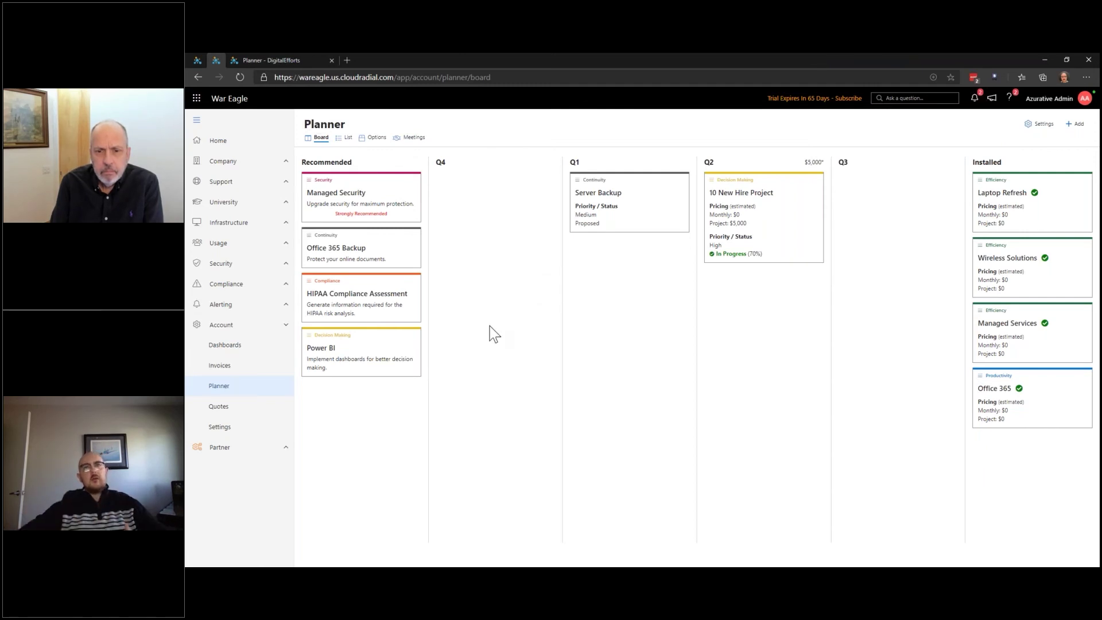
In the DigitalEfforts account, expand Compliance and open the Policies summary
click(281, 60)
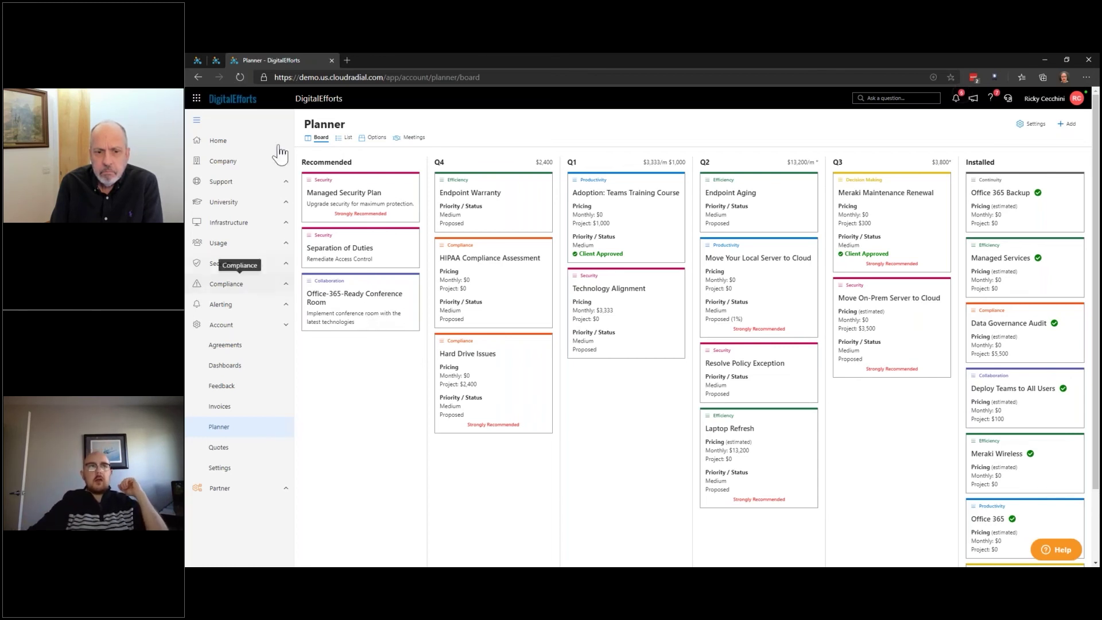
click(271, 270)
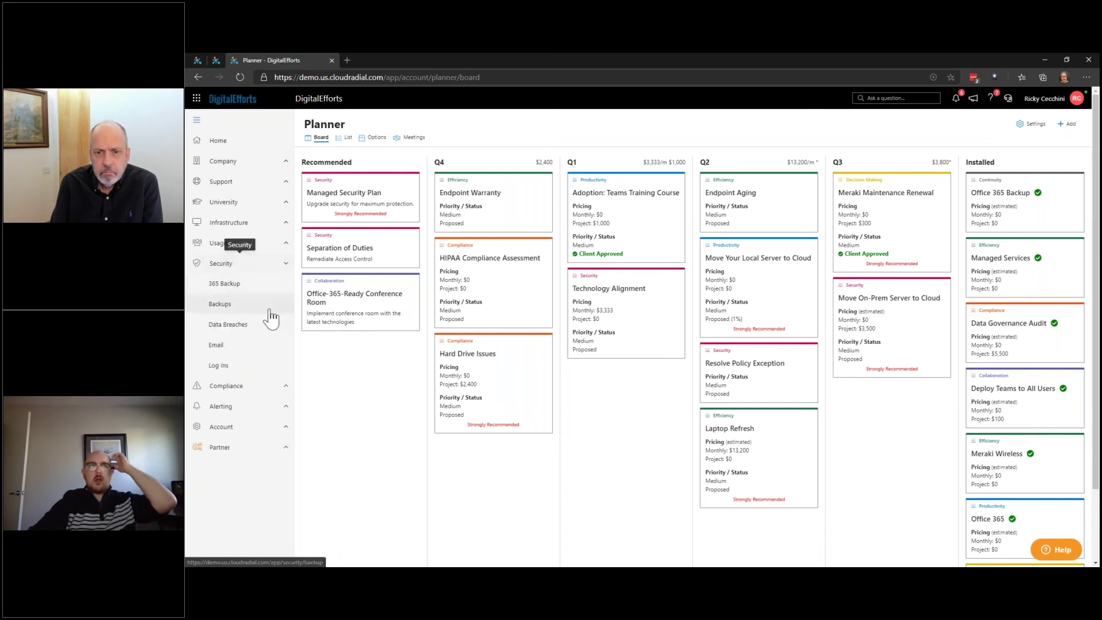
click(274, 387)
click(278, 326)
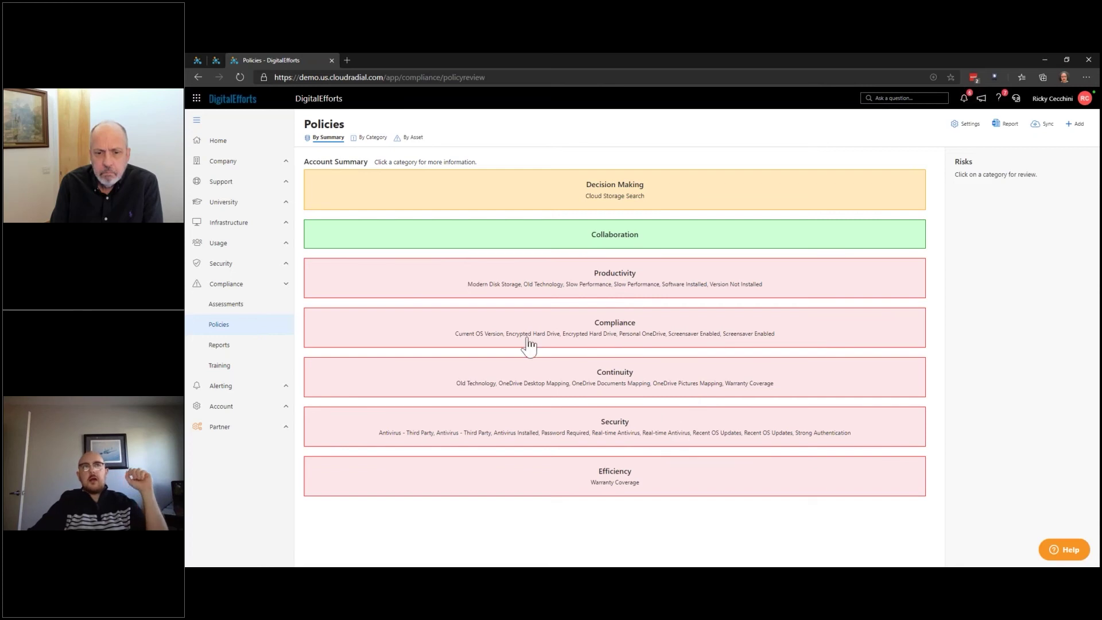
On War Eagle's planner, review the 10 New Hire Project card, then move HIPAA Compliance Assessment to Options
click(222, 58)
click(781, 248)
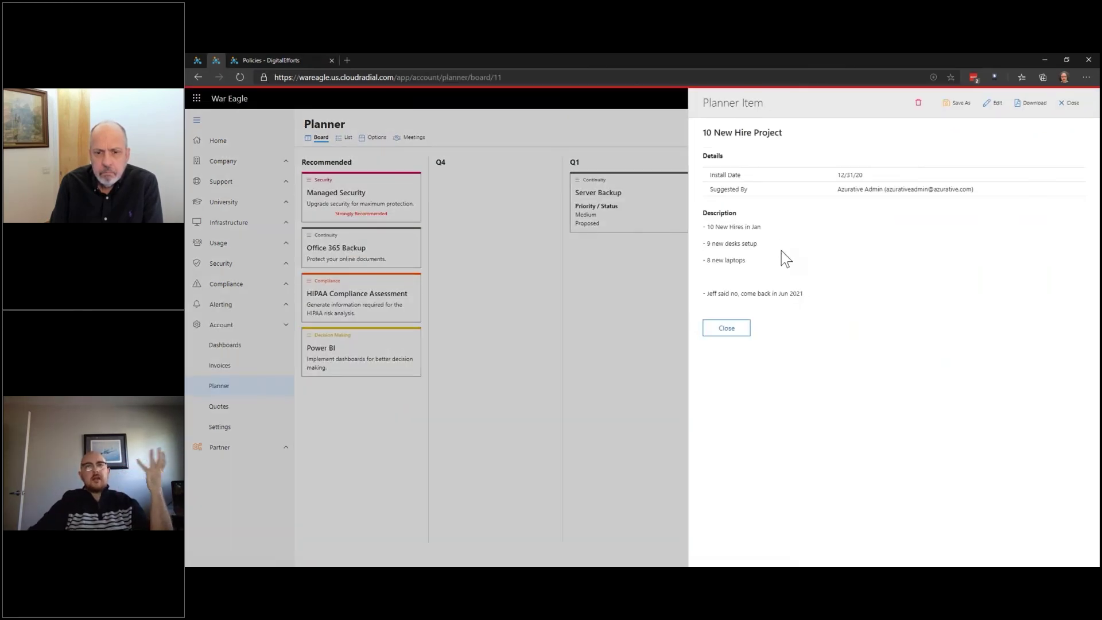
click(739, 339)
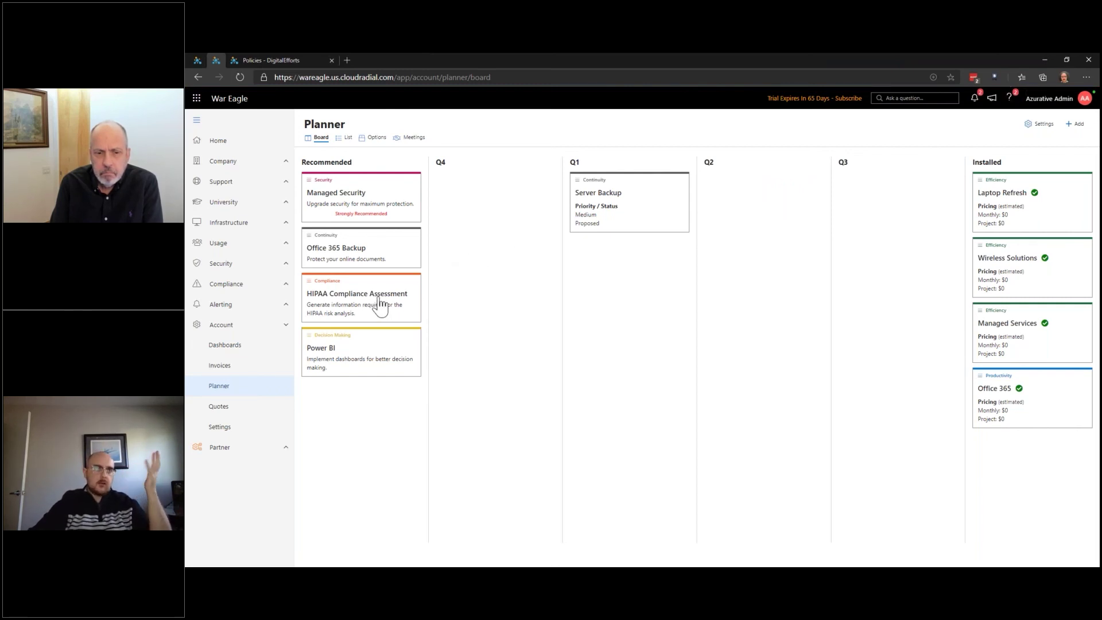
mouse_move(381, 303)
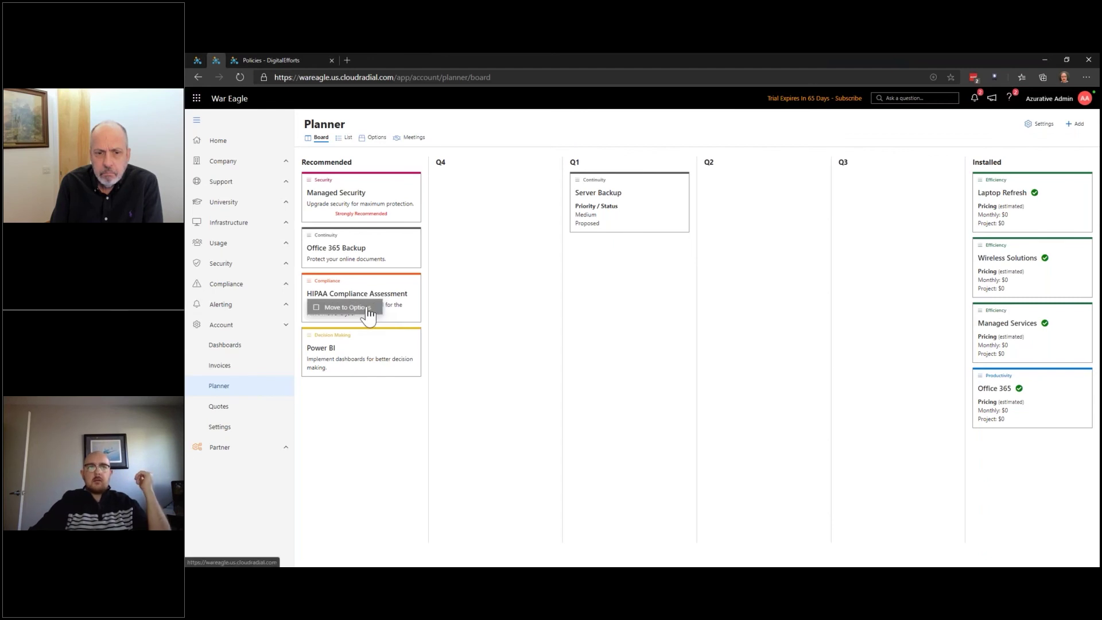
click(368, 308)
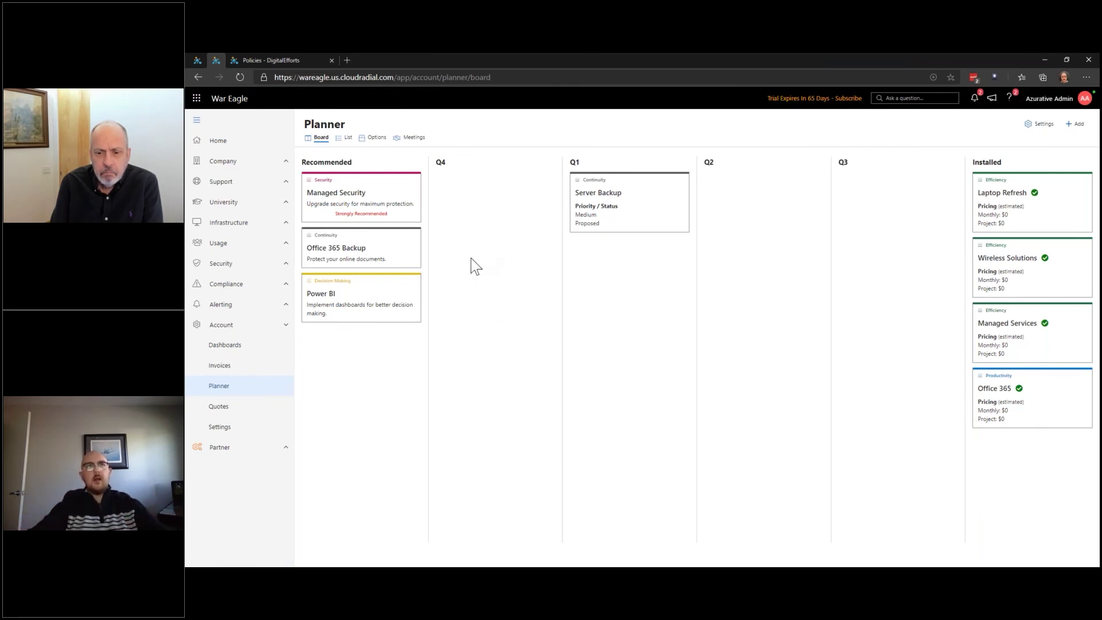
Switch to the Options list and briefly view the 10 New Hire Project details
click(377, 137)
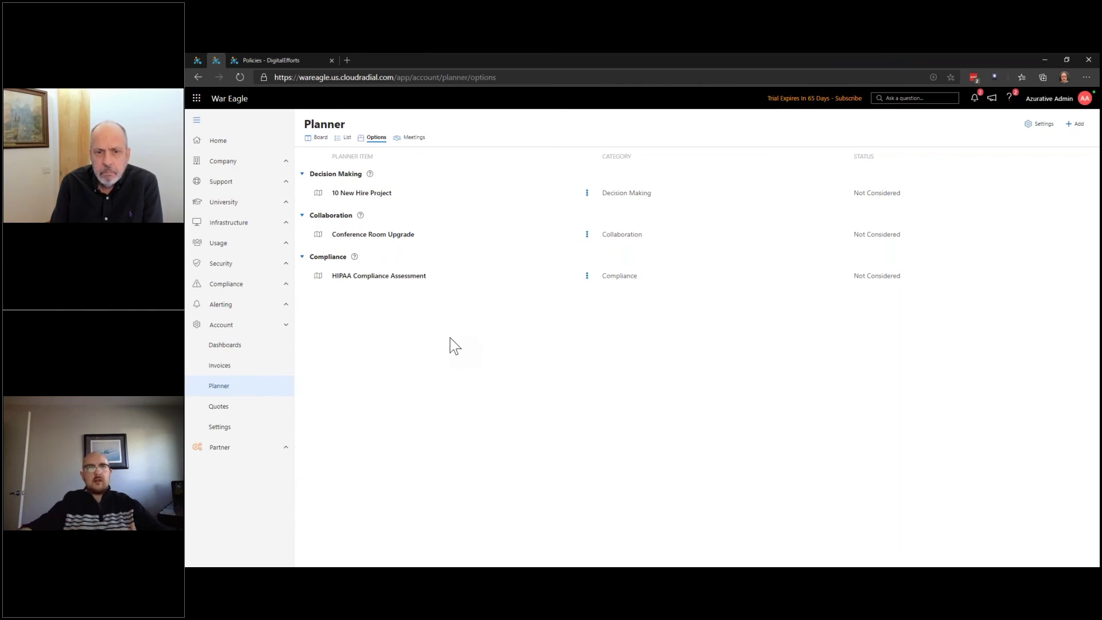
click(405, 199)
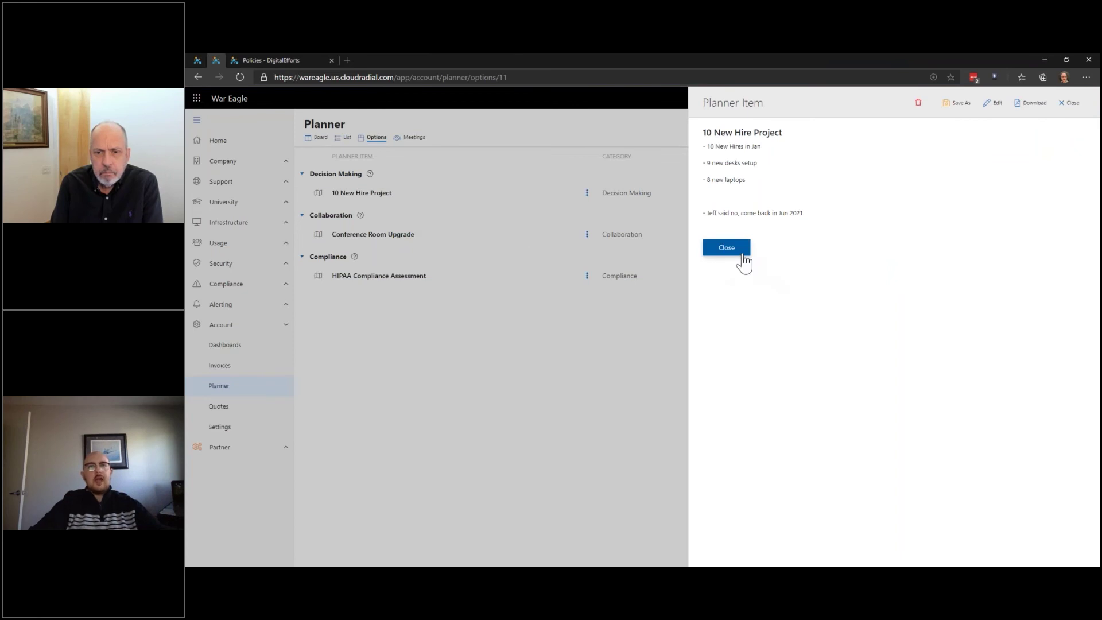
click(727, 247)
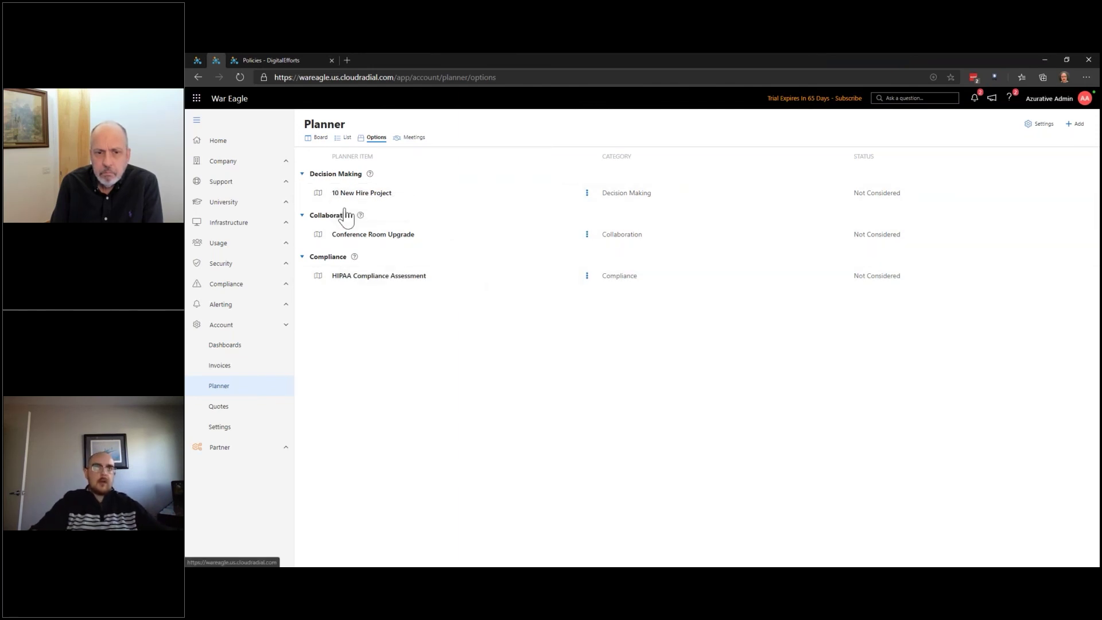
Back in Board view, drag 10 New Hire Project into Q4, then switch to DigitalEfforts Policies
click(319, 138)
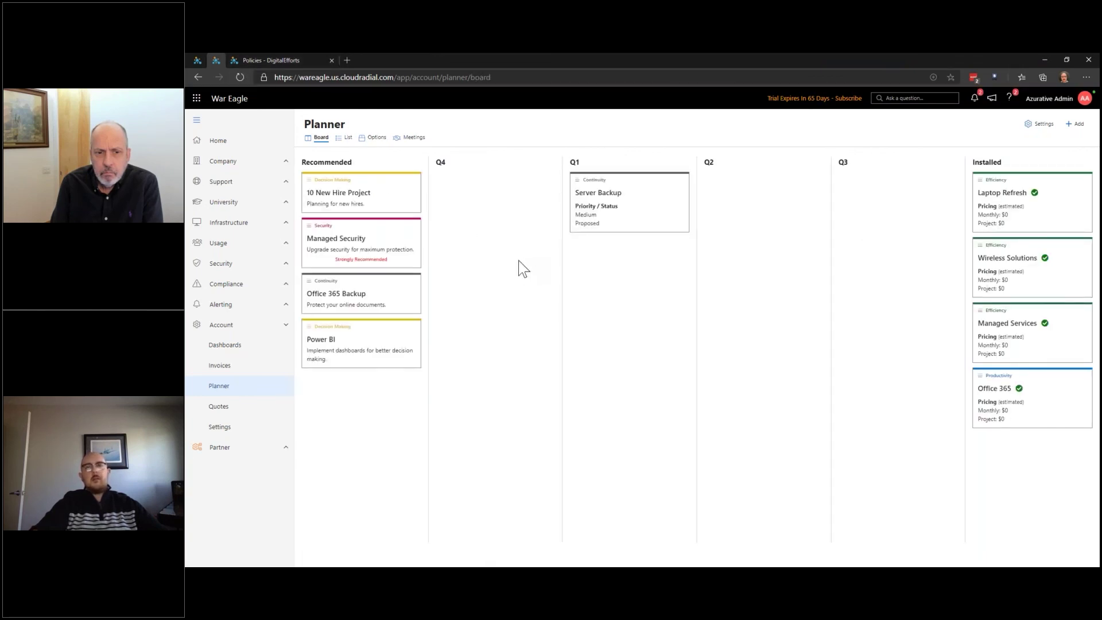
drag(344, 191, 485, 195)
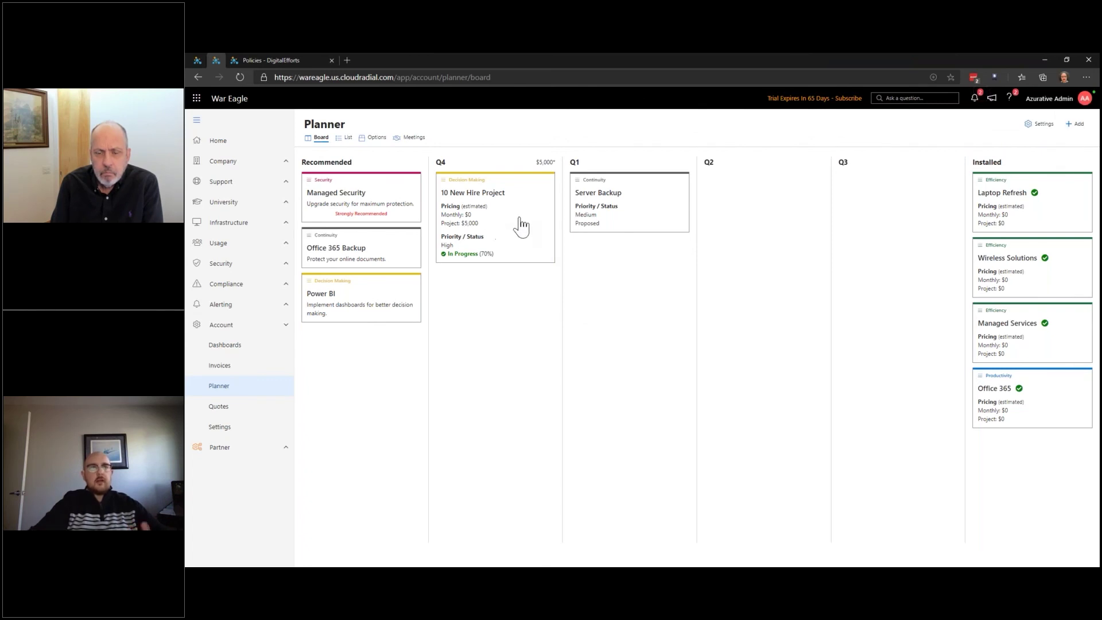
click(271, 60)
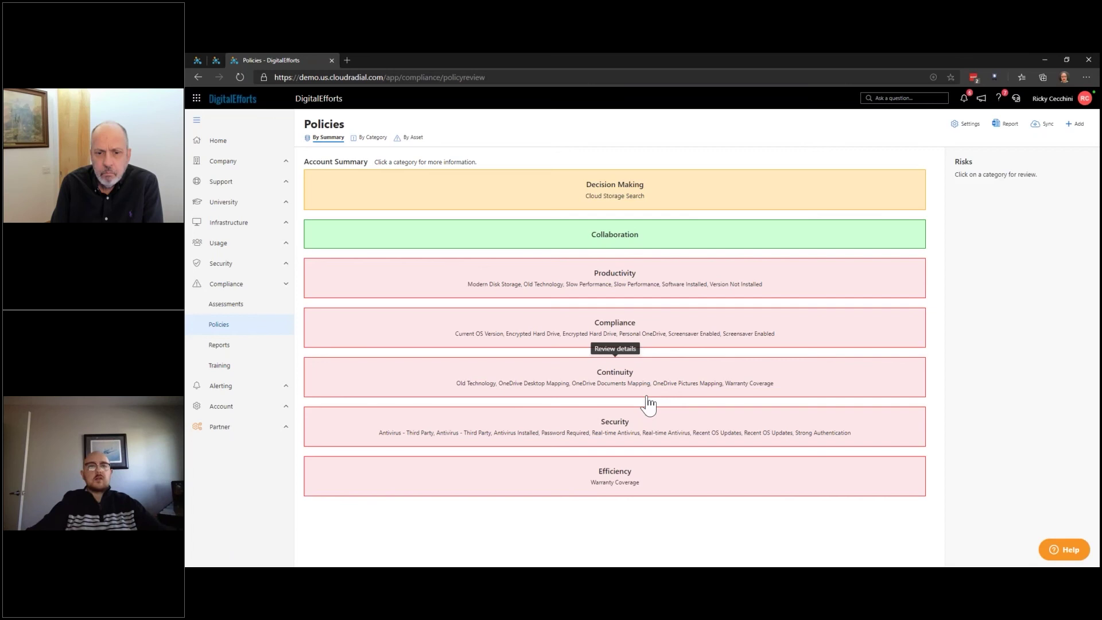
List Security risks, start a Security planner item from Real-time Antivirus, then cancel it
click(648, 436)
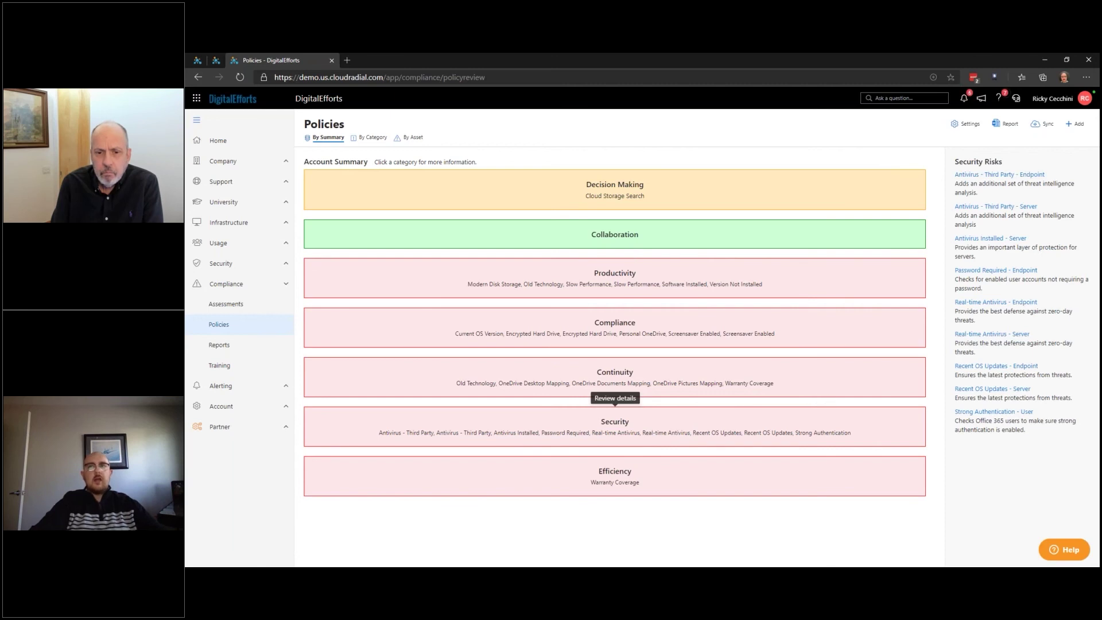
click(990, 303)
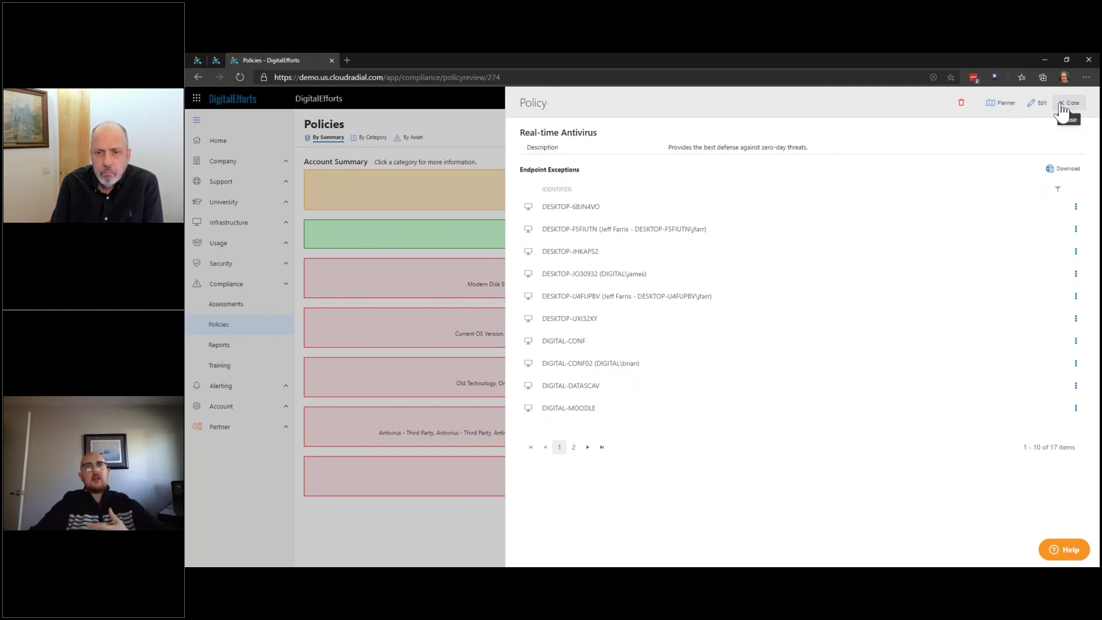
click(1003, 104)
click(665, 171)
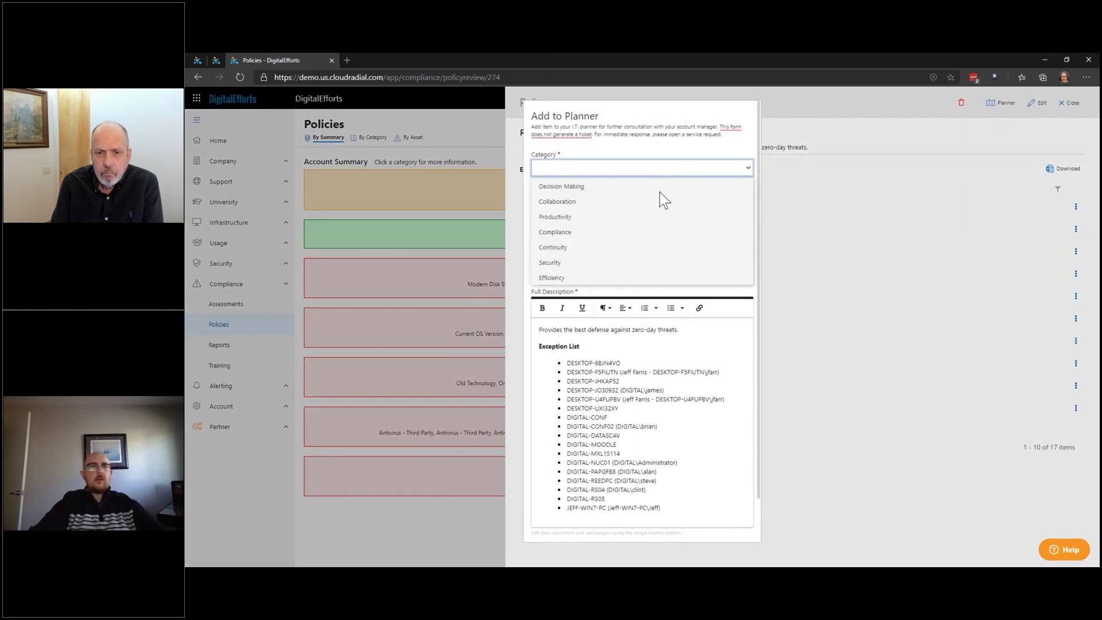
click(653, 251)
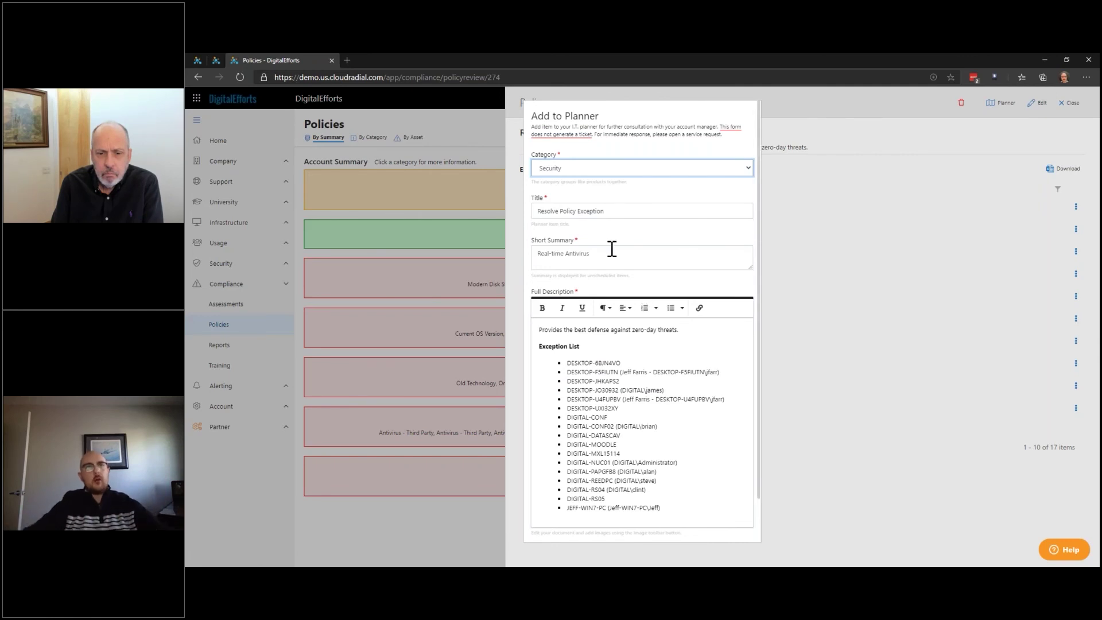
scroll(617, 259, down, 1)
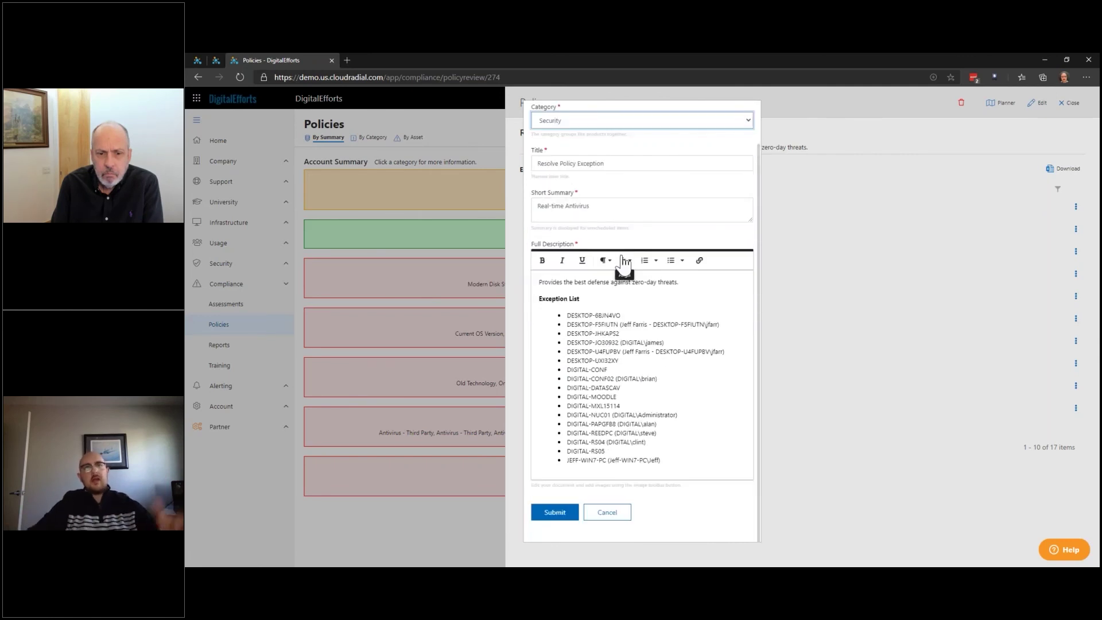
click(608, 513)
click(1069, 103)
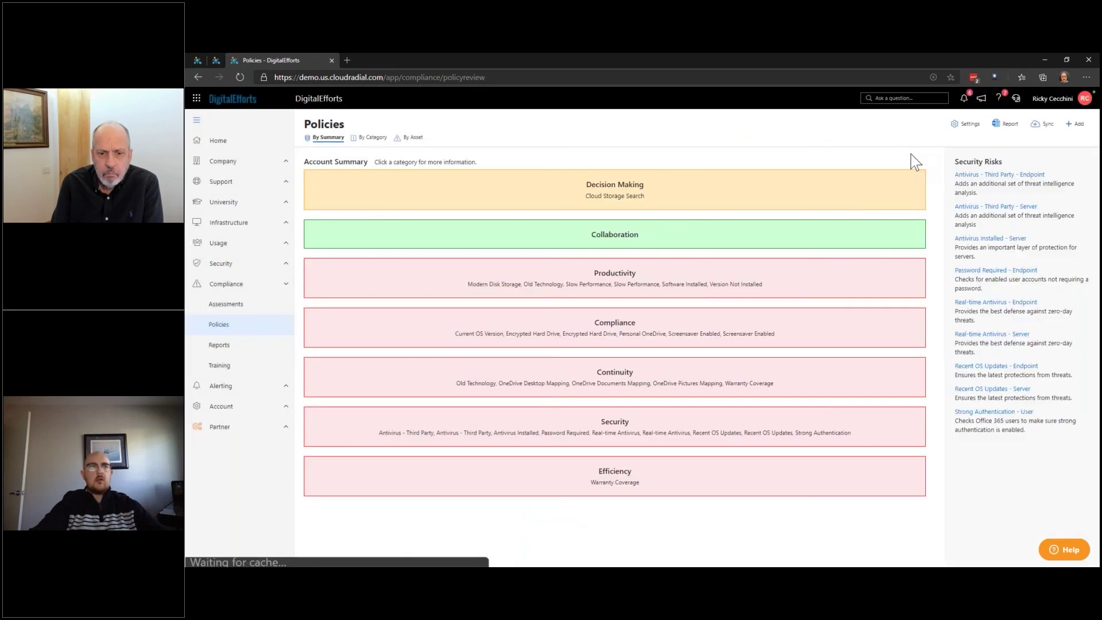
From Account > Dashboards, create a Security-category planner item from the Disk Encryption chart
click(233, 405)
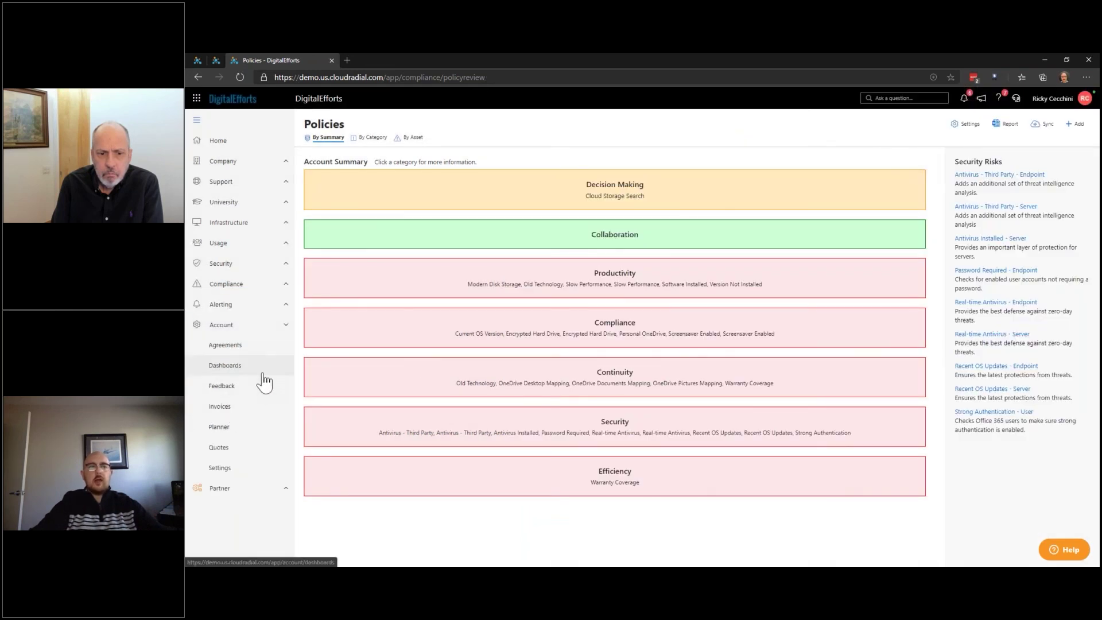
click(263, 376)
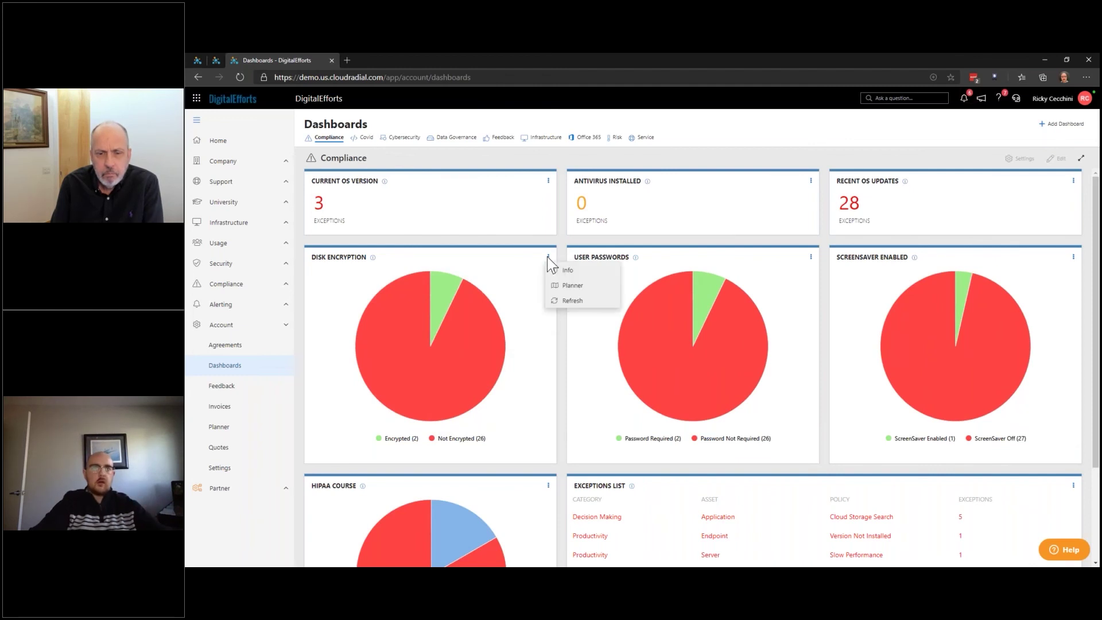
click(571, 287)
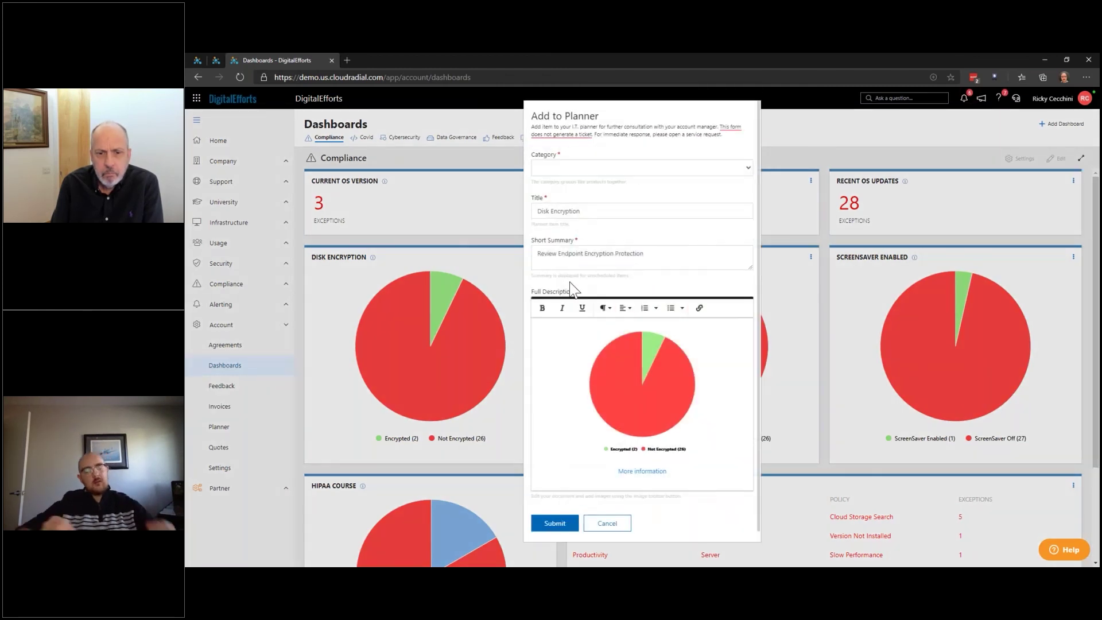
click(594, 166)
click(581, 261)
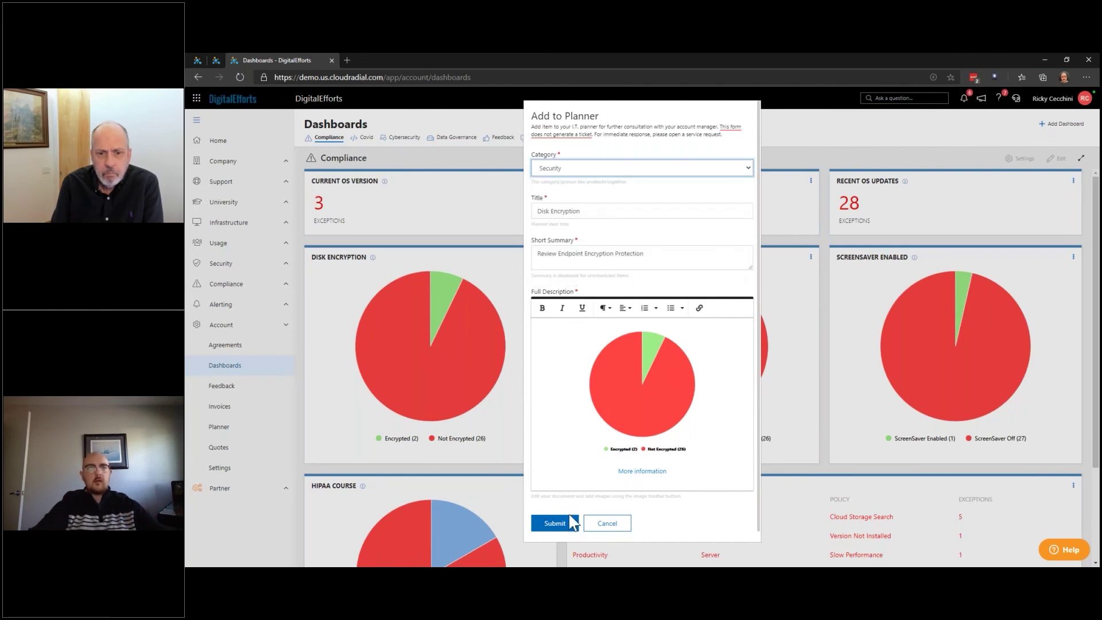
click(572, 522)
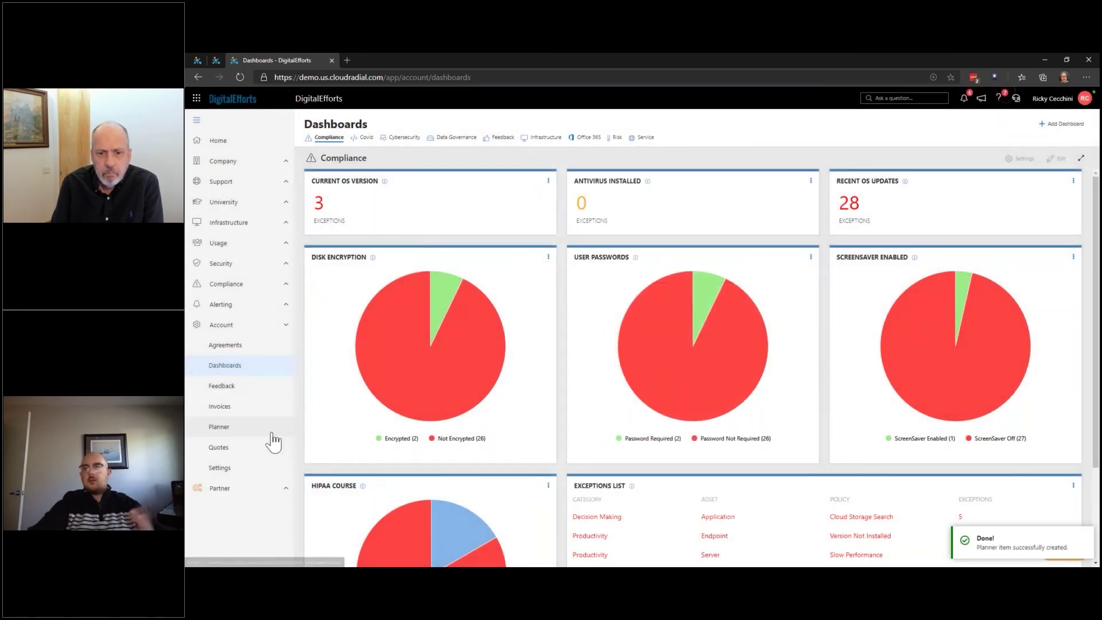
On the Planner board, delete the Disk Encryption item and confirm with OK
click(271, 434)
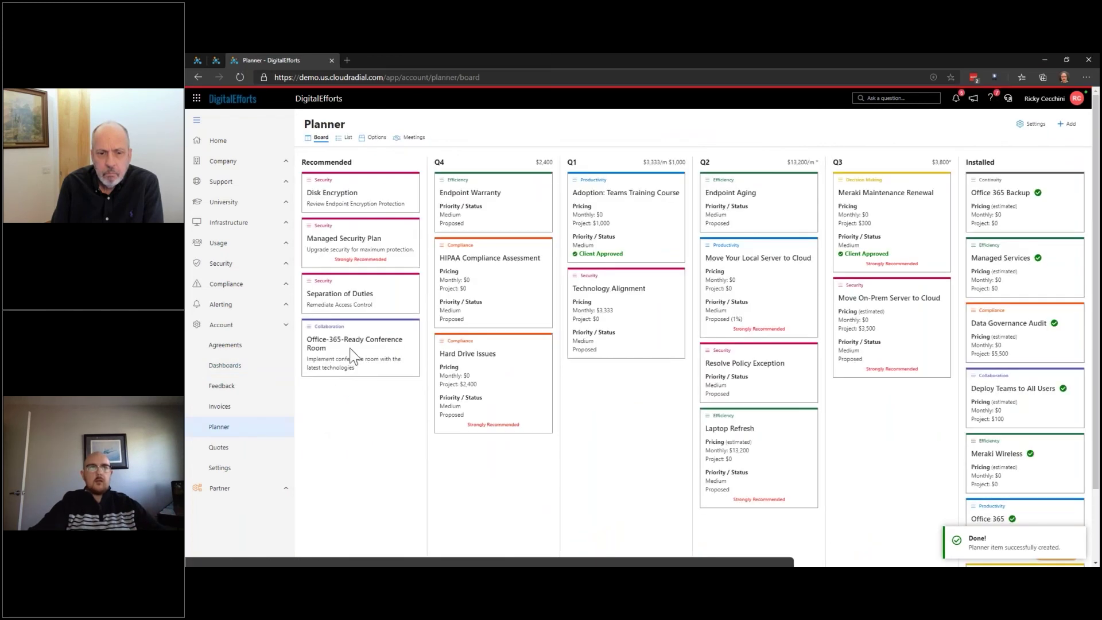
click(365, 201)
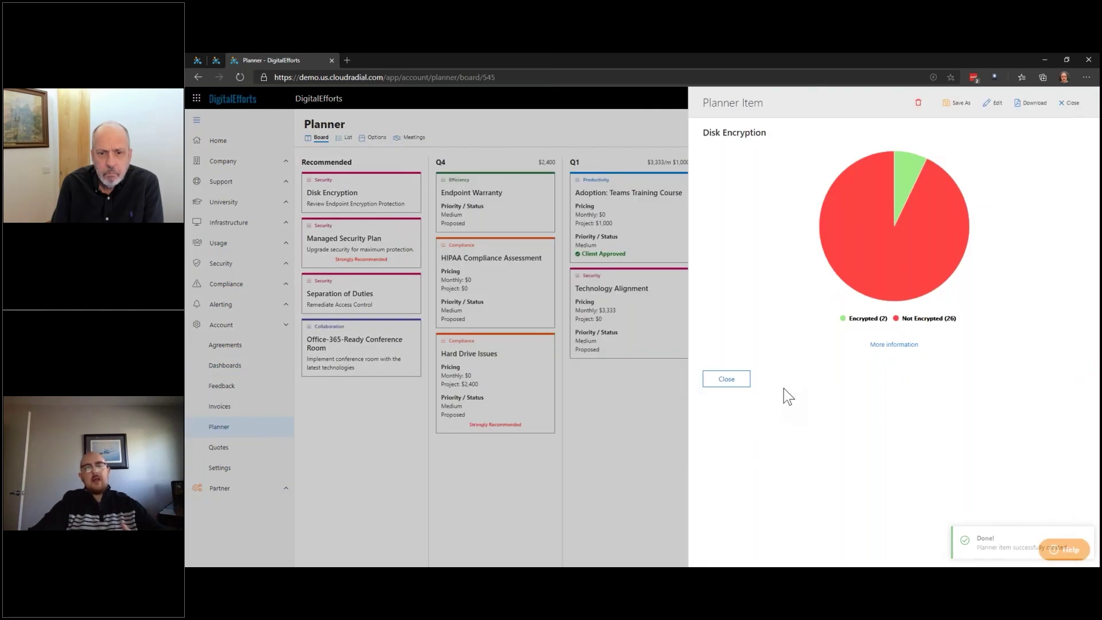
click(918, 102)
click(553, 169)
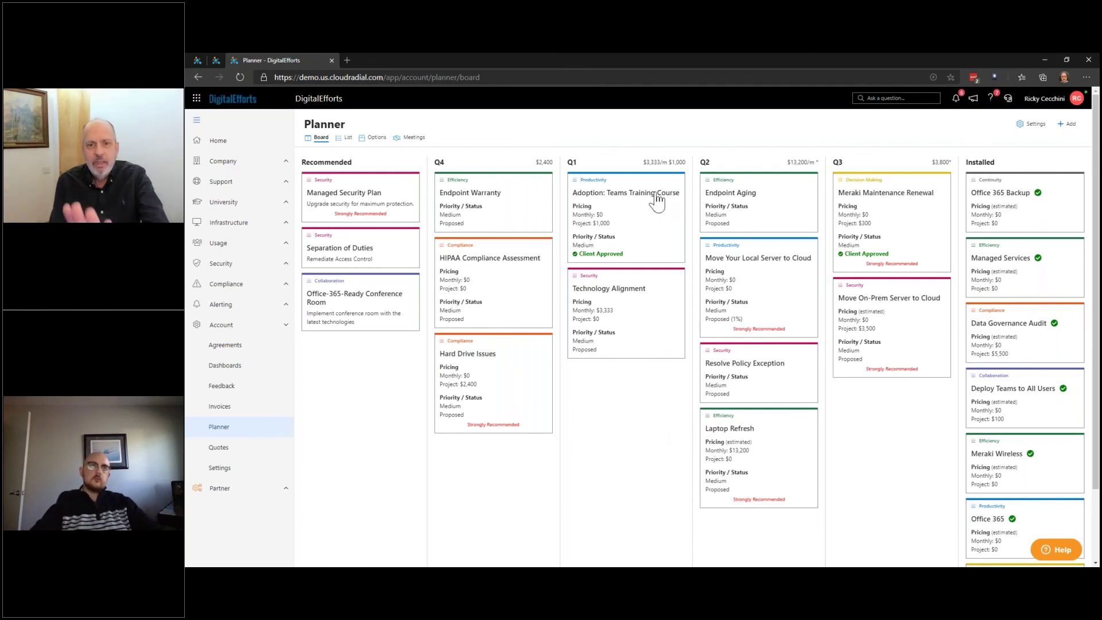
On the War Eagle board, move the 10 New Hire Project card from Q4 to Q2 and review its details
click(219, 57)
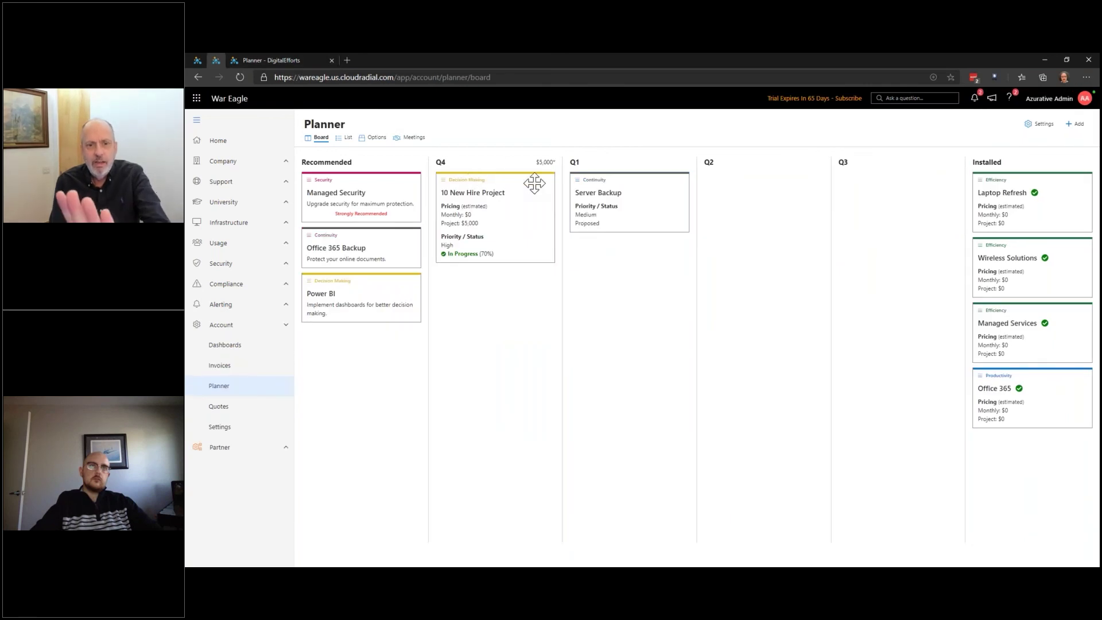
drag(532, 179, 771, 195)
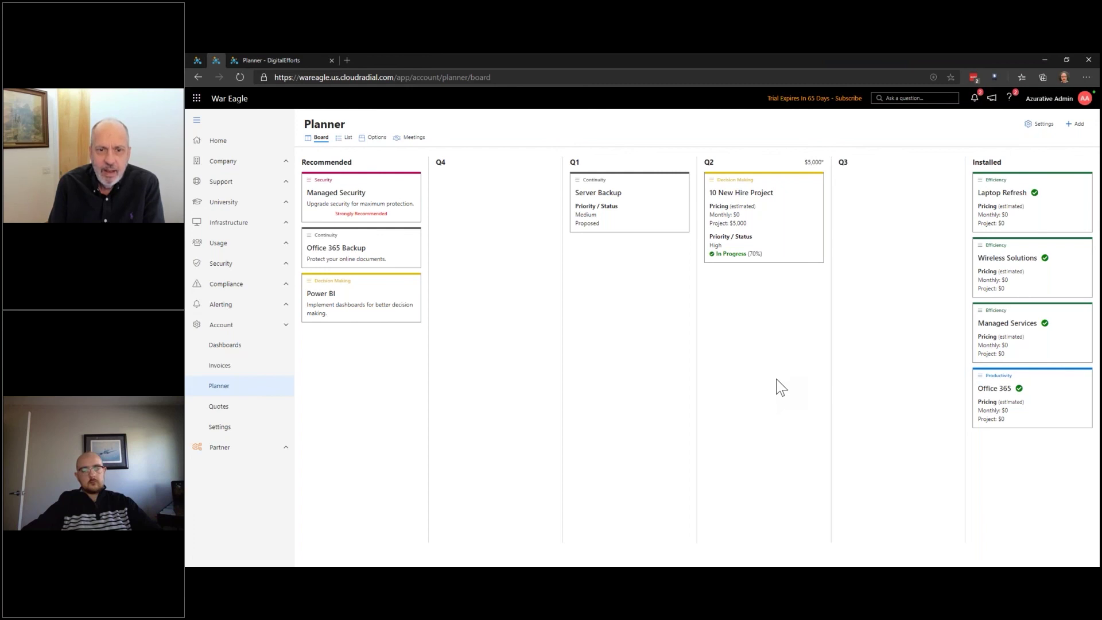
click(785, 258)
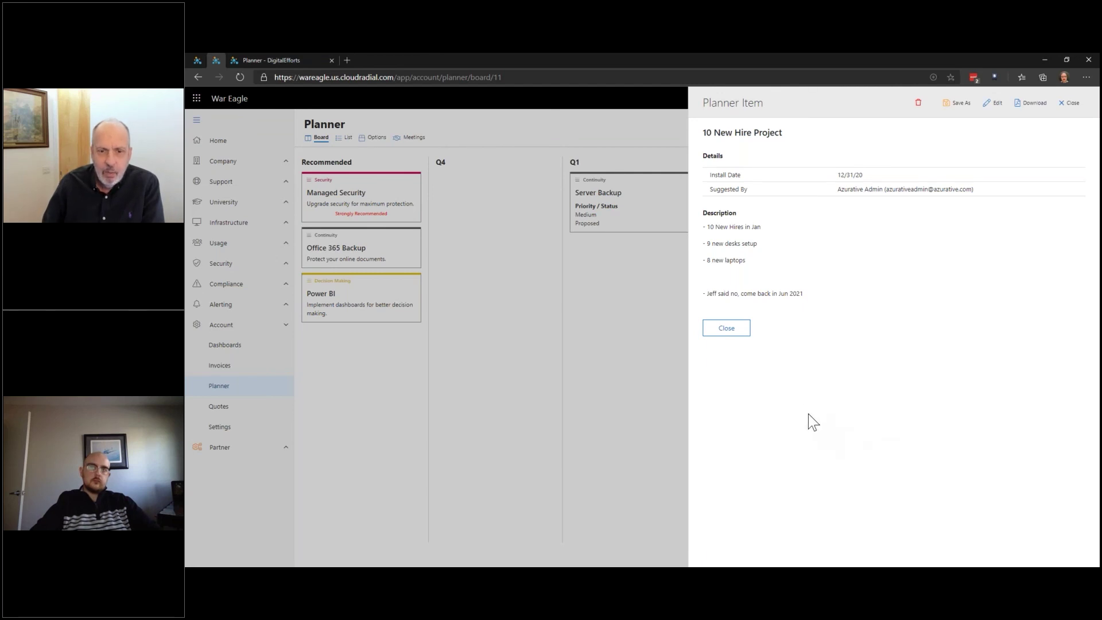
click(746, 330)
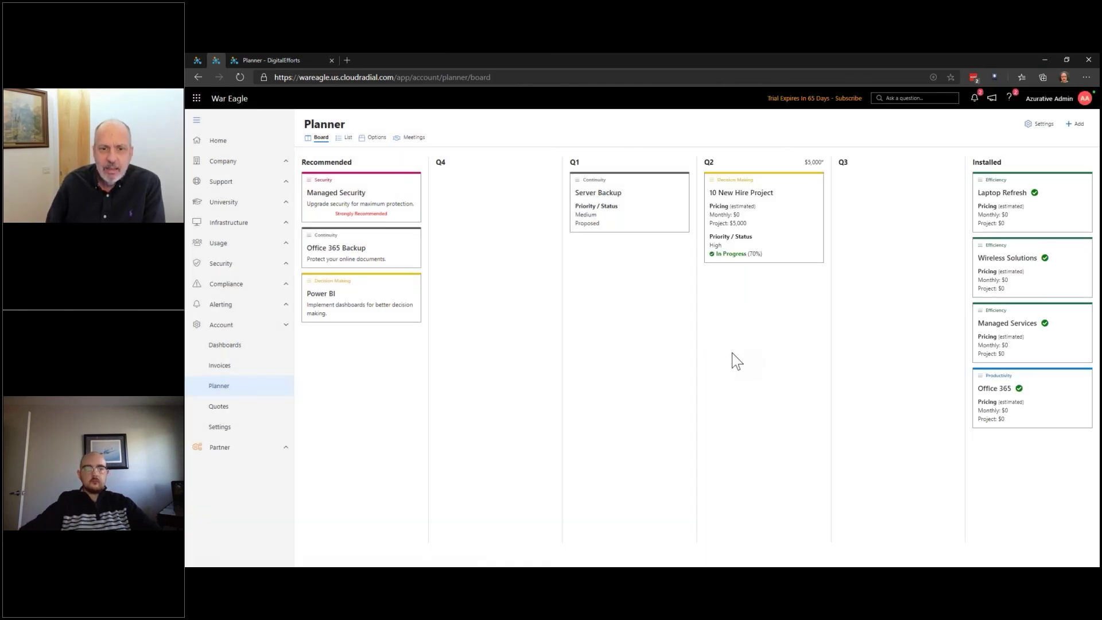